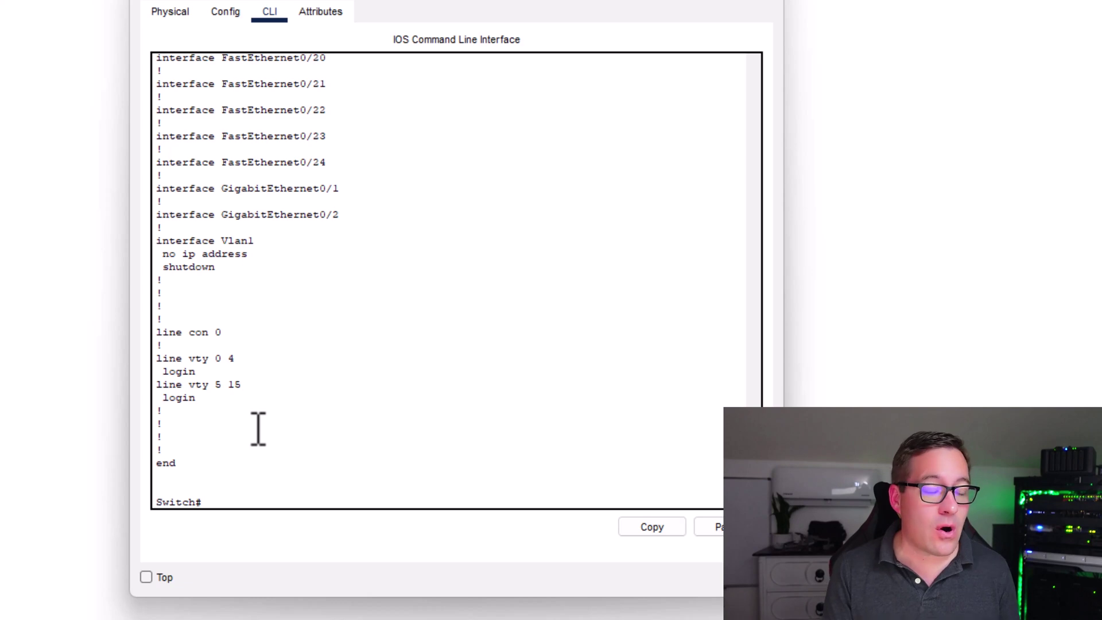
List the switch's VLANs with show vlan, showing every port in default VLAN 1
text(show vlan)
key(Return)
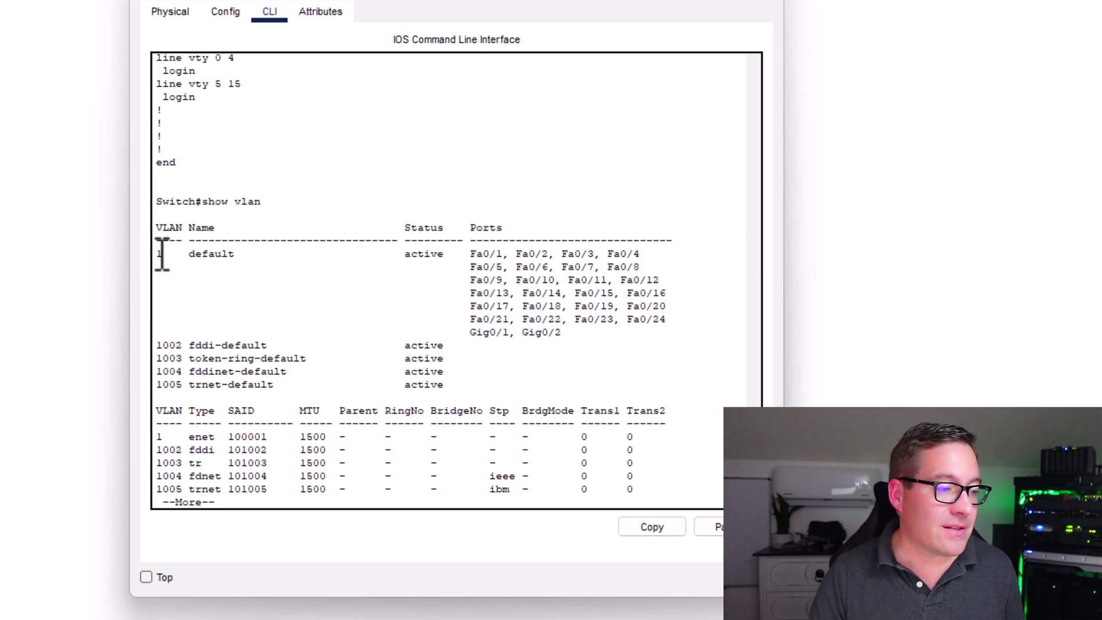
drag(159, 253, 656, 337)
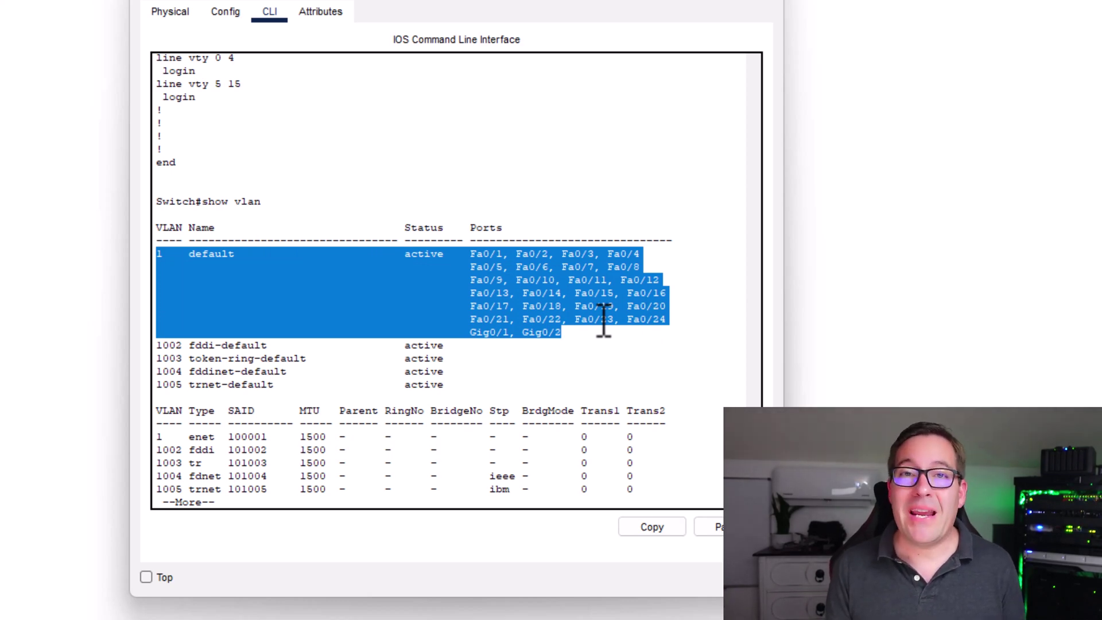
click(405, 422)
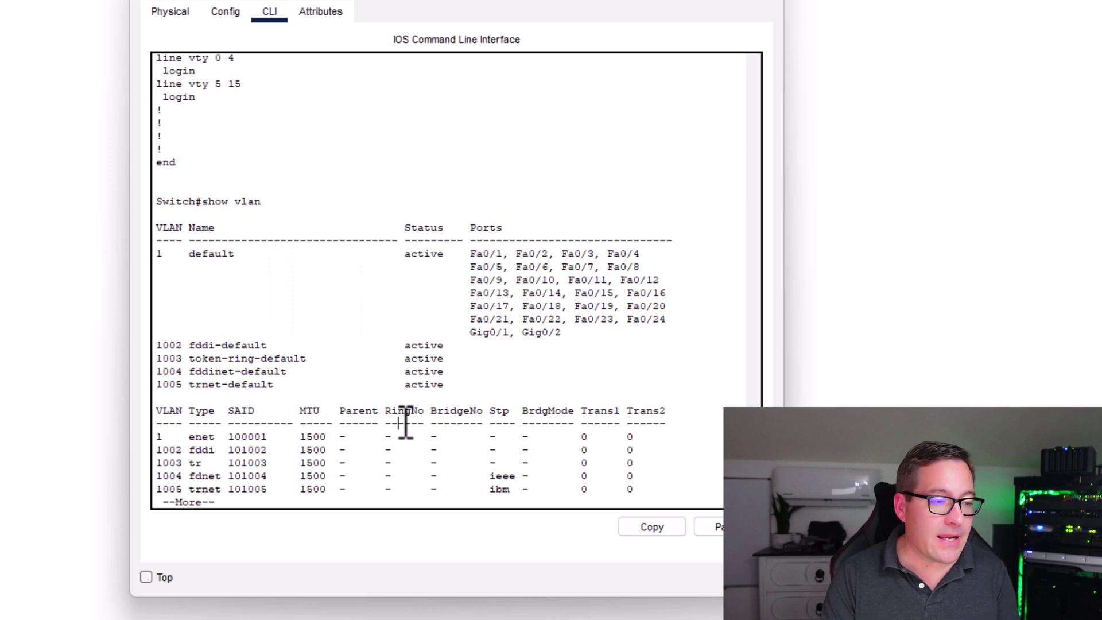
key(space)
Enter global configuration mode with config t after a mistyped configt
text(configt)
key(Return)
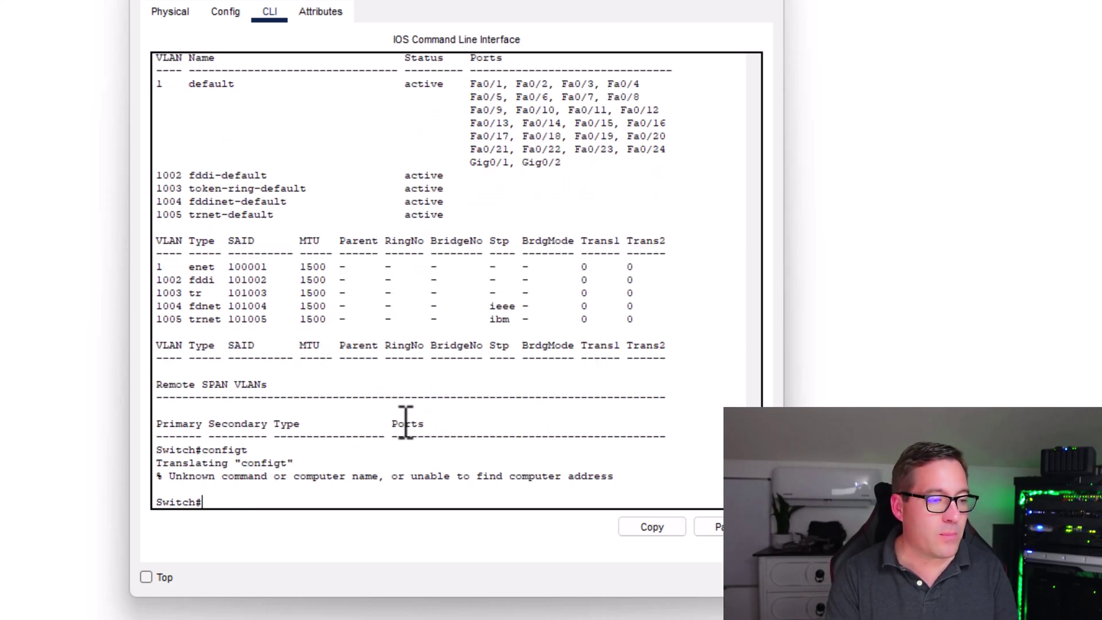
text(config t)
key(Return)
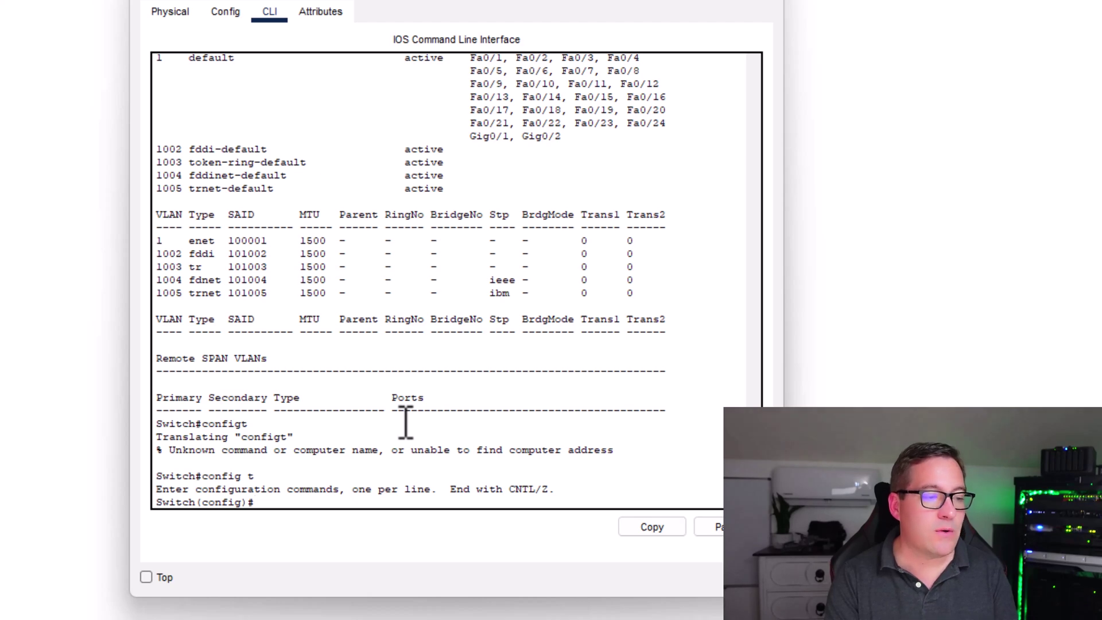
Create VLAN 100 and name it LAN
text(vlan 100)
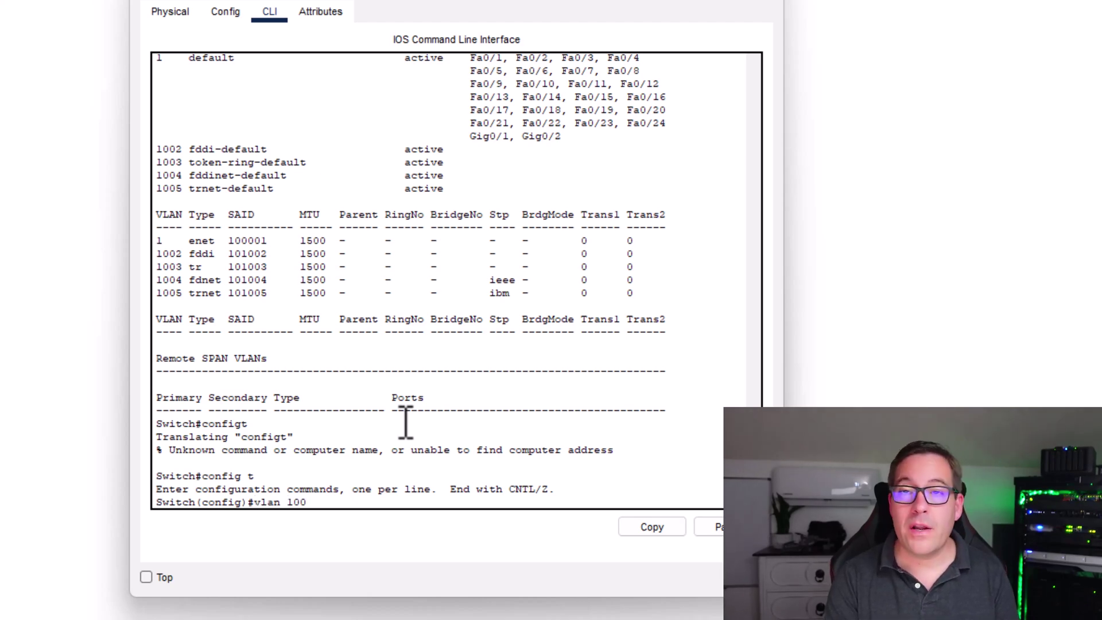
key(Return)
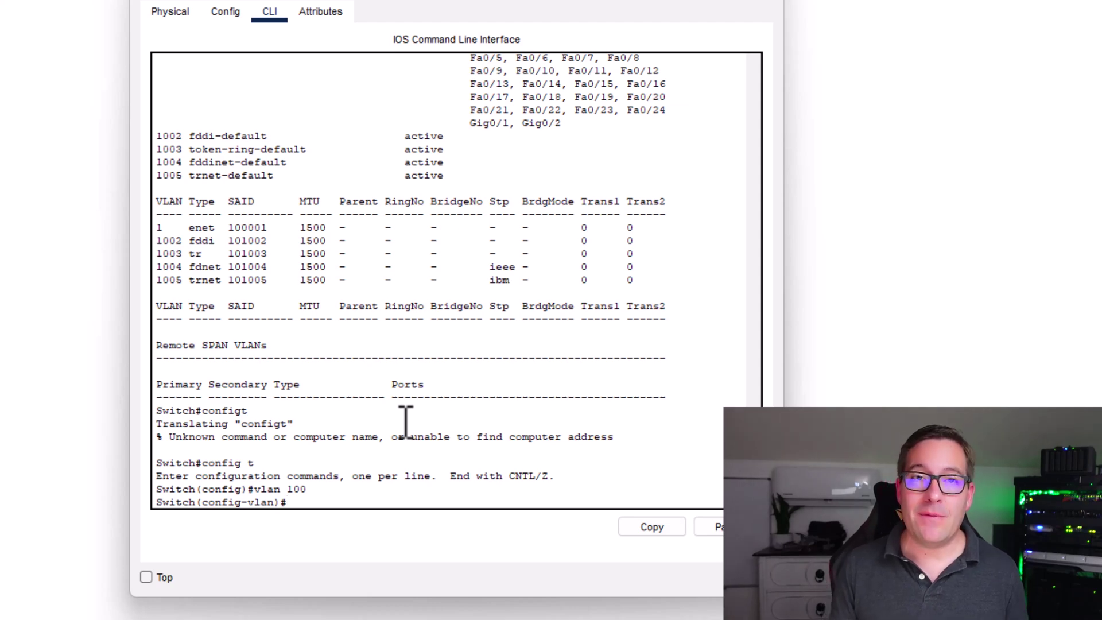
text(name )
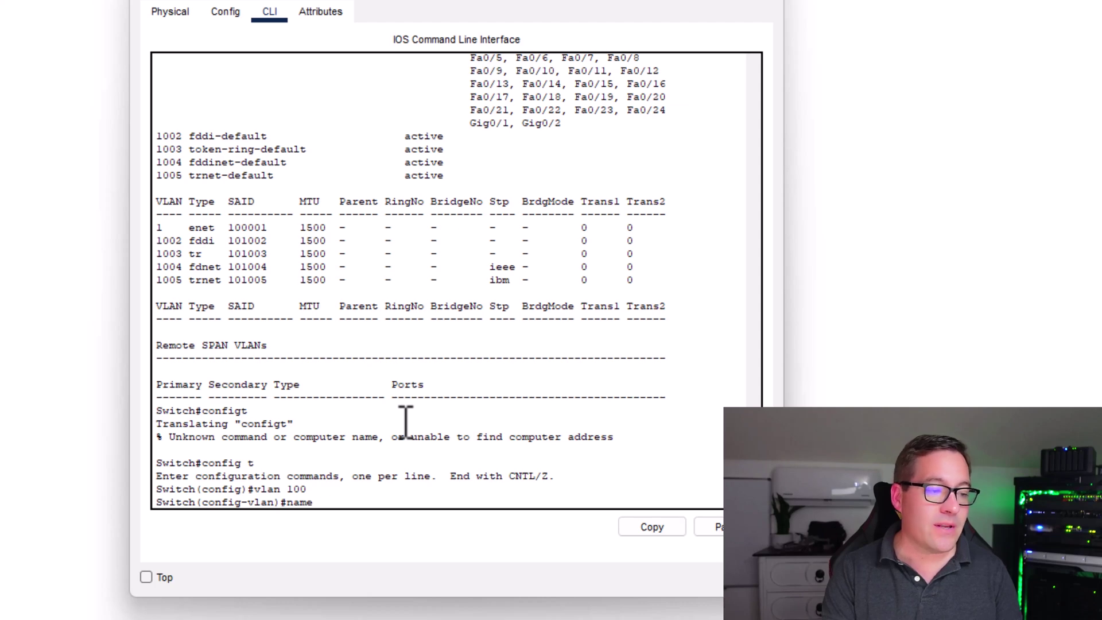
text(LAN)
key(Return)
Verify with do show vlan that VLAN 100 LAN is listed as active
text(do show vlan)
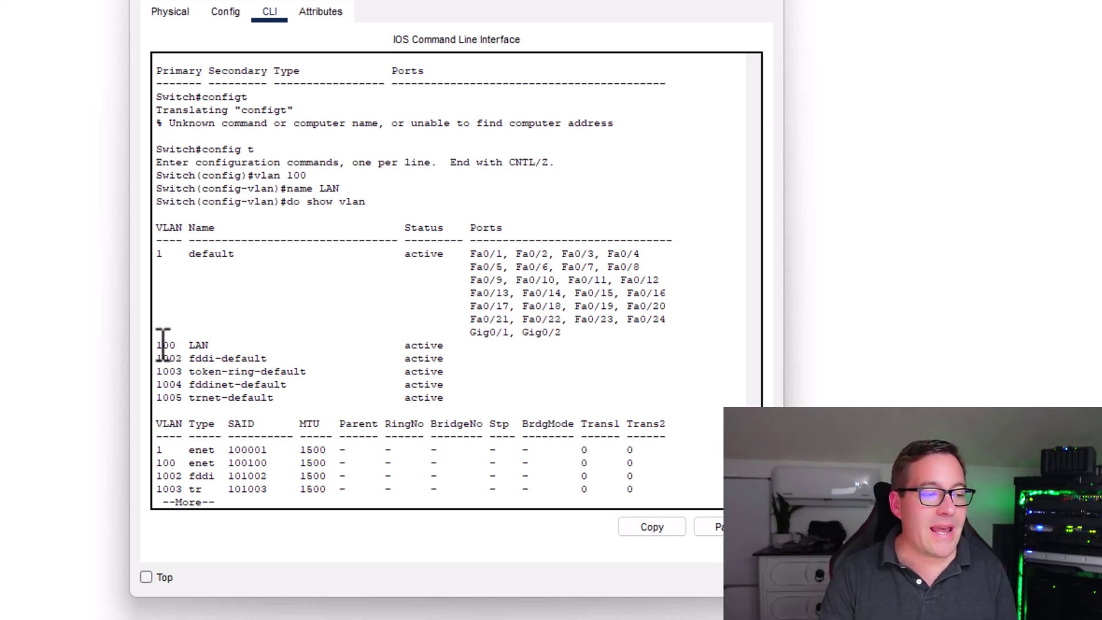
drag(157, 345, 462, 343)
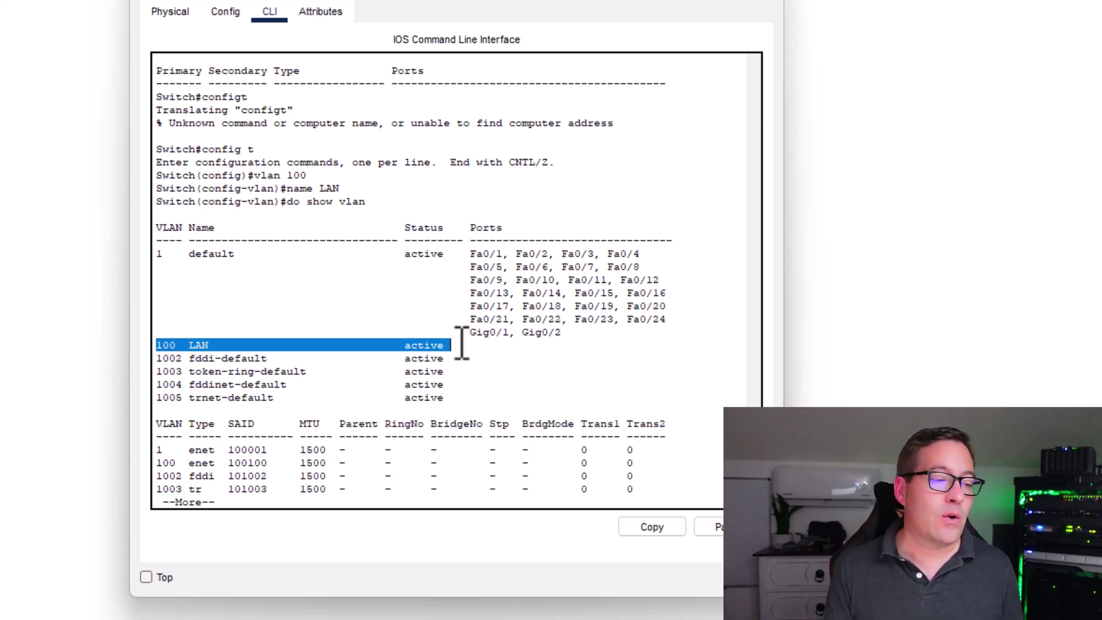
click(571, 336)
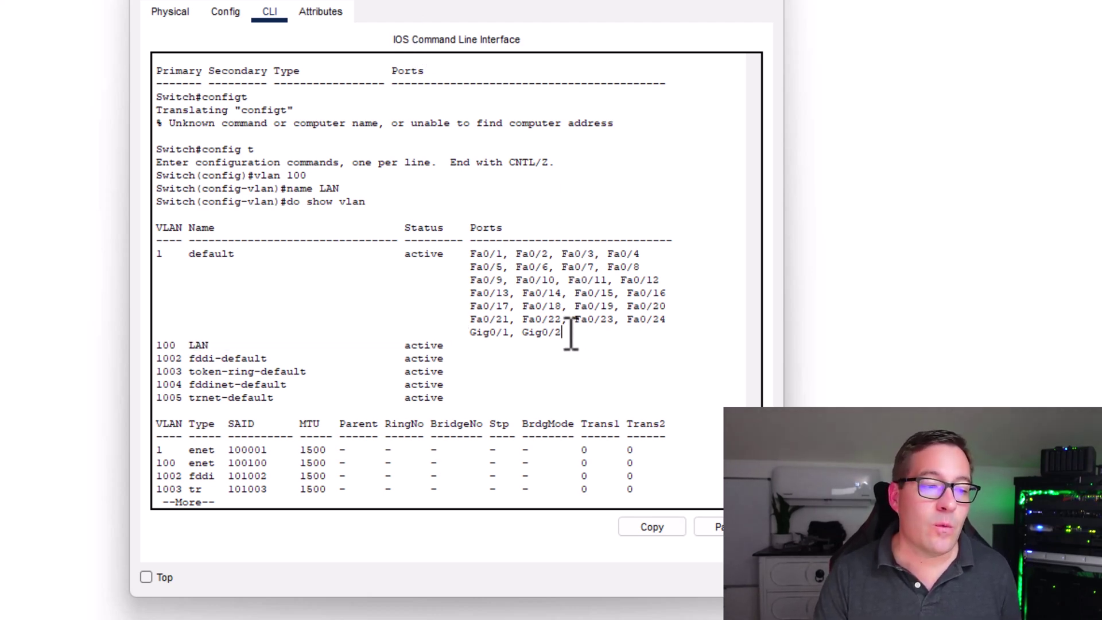
drag(571, 335, 157, 252)
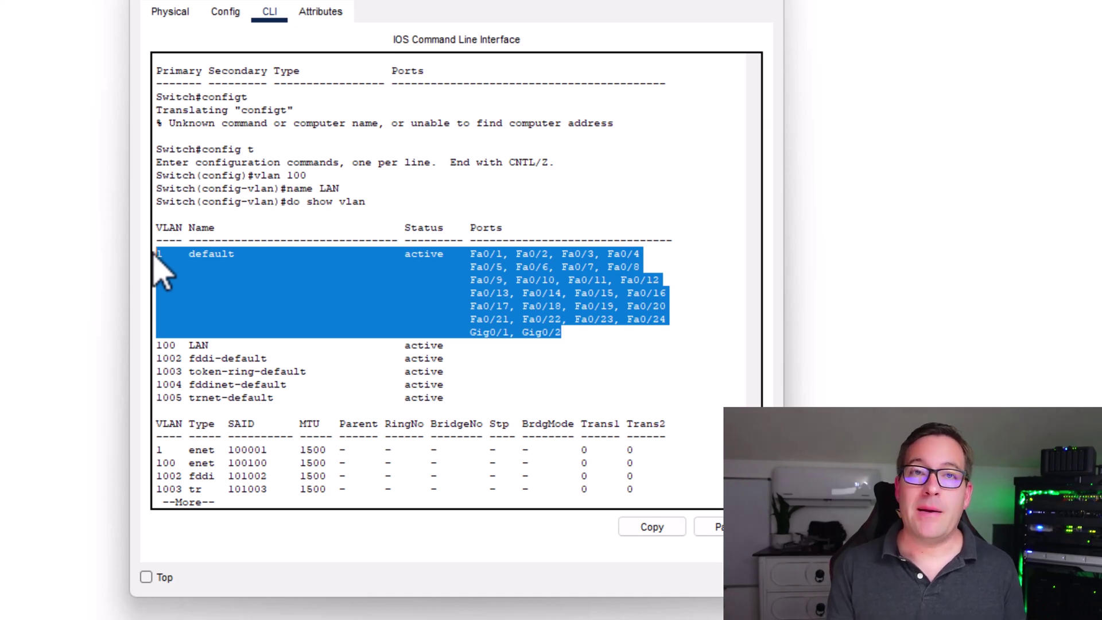
Make port Fa0/1 an access port in VLAN 100
key(space)
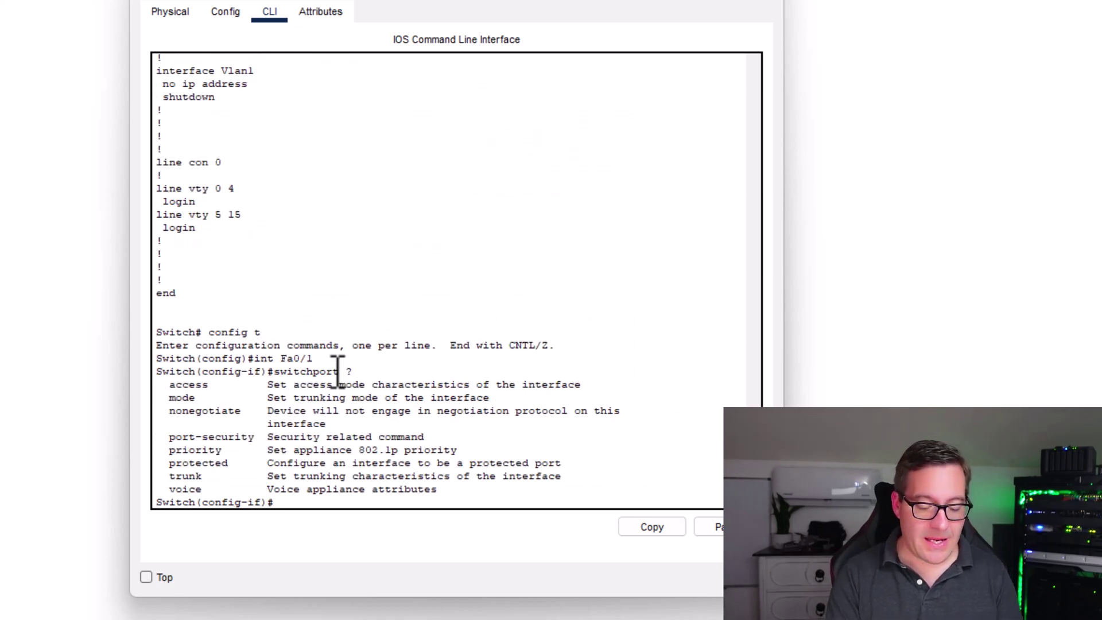
text(switchport ?)
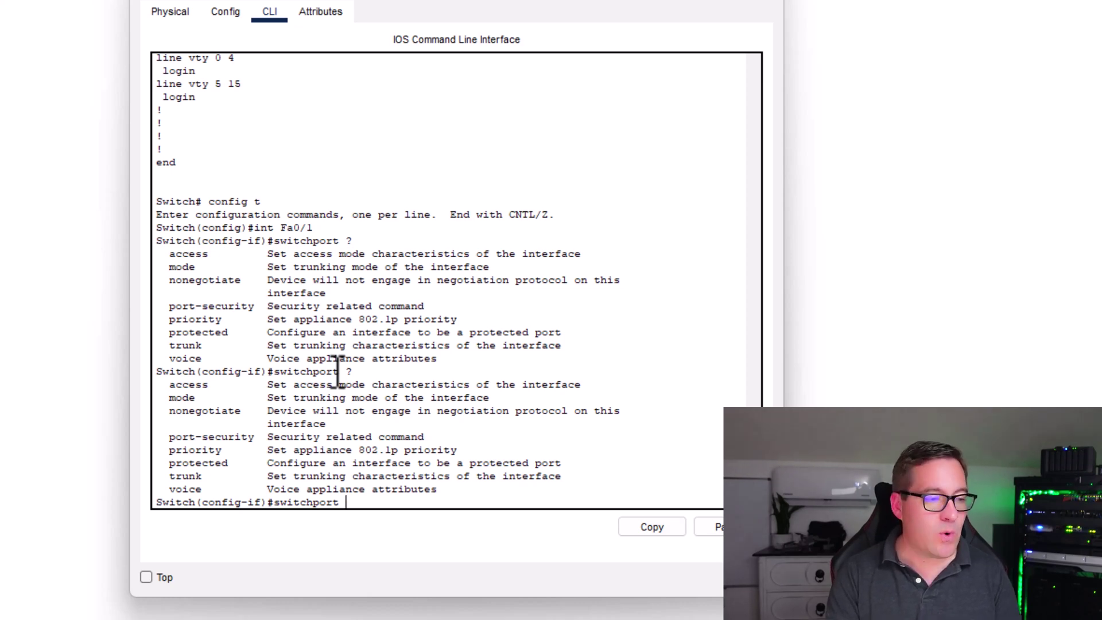
text(ces)
text(s v)
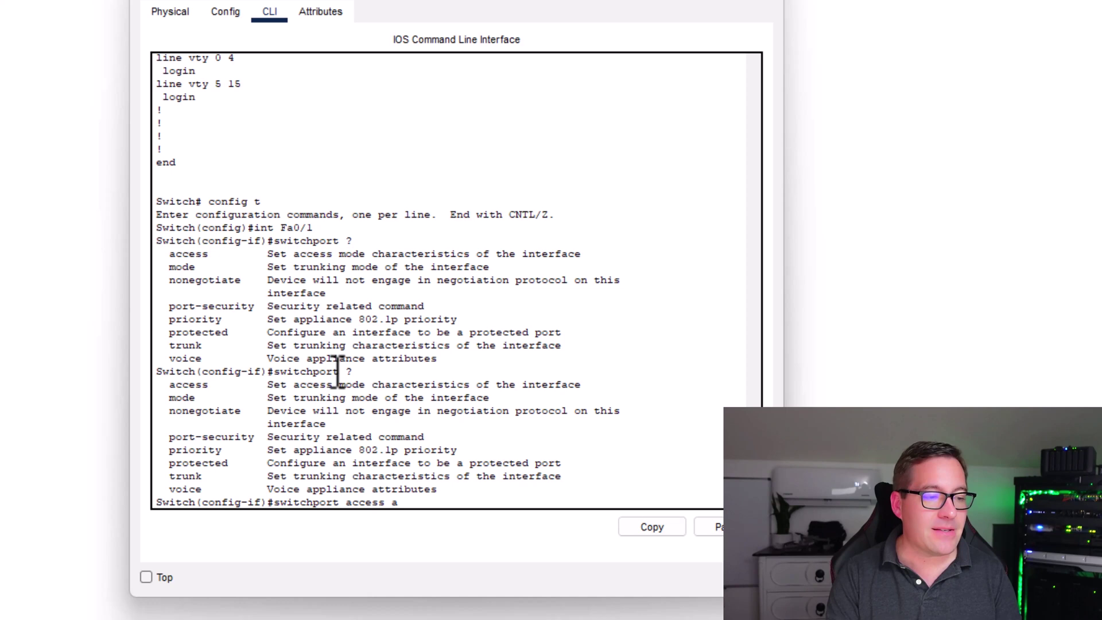
text(lan 100)
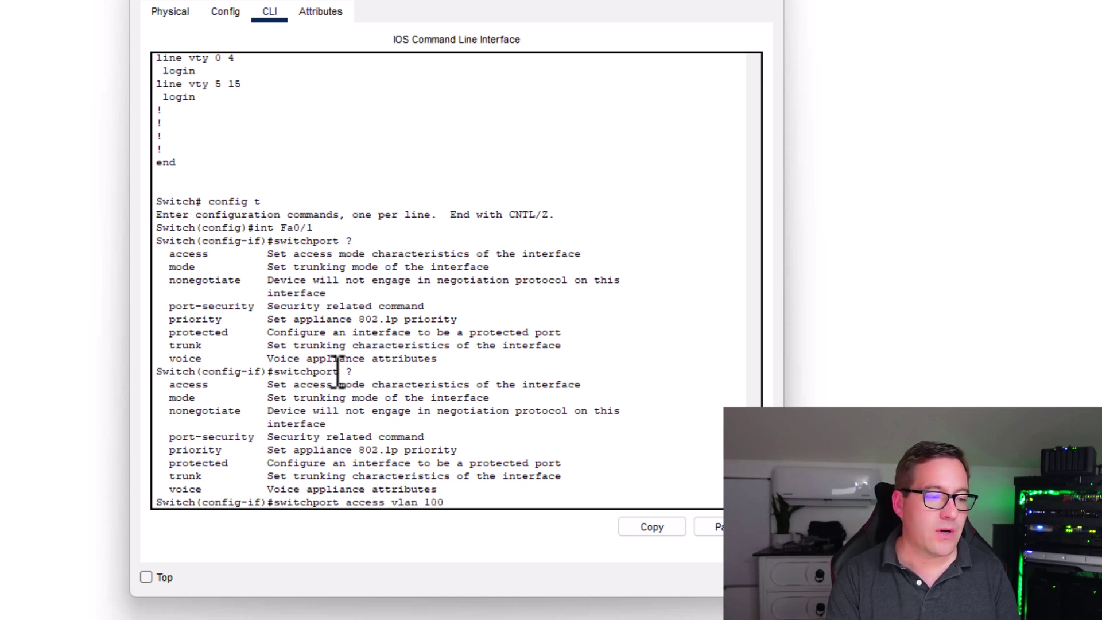
key(Return)
Verify with do show vlan that Fa0/1 now belongs to VLAN 100 LAN
text(show)
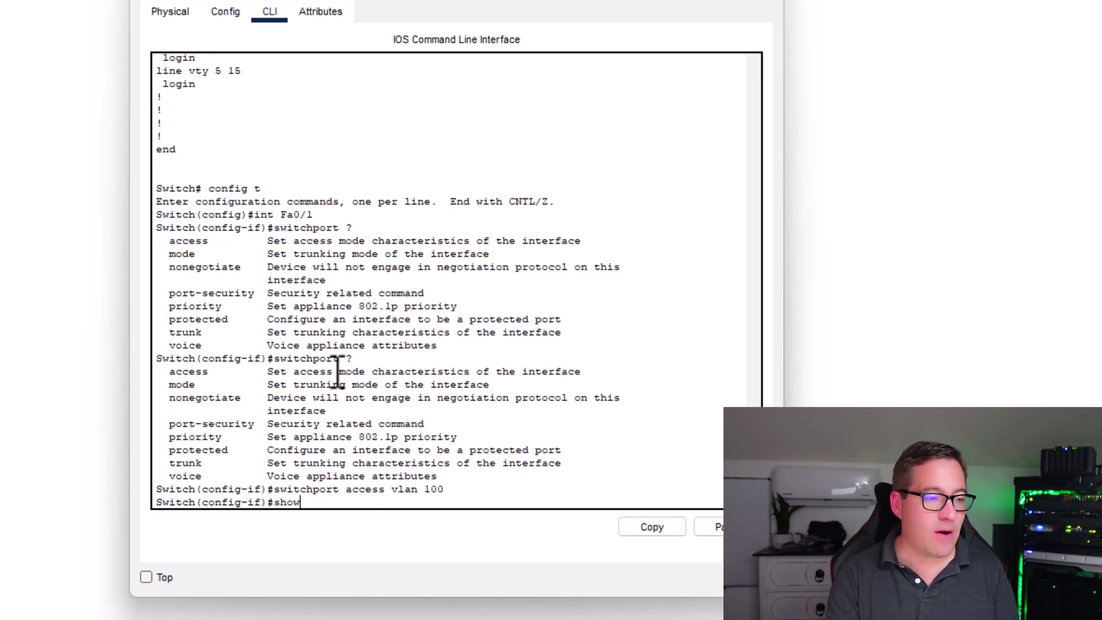
key(BackSpace)
key(BackSpace)
key(BackSpace)
key(BackSpace)
text(do sho)
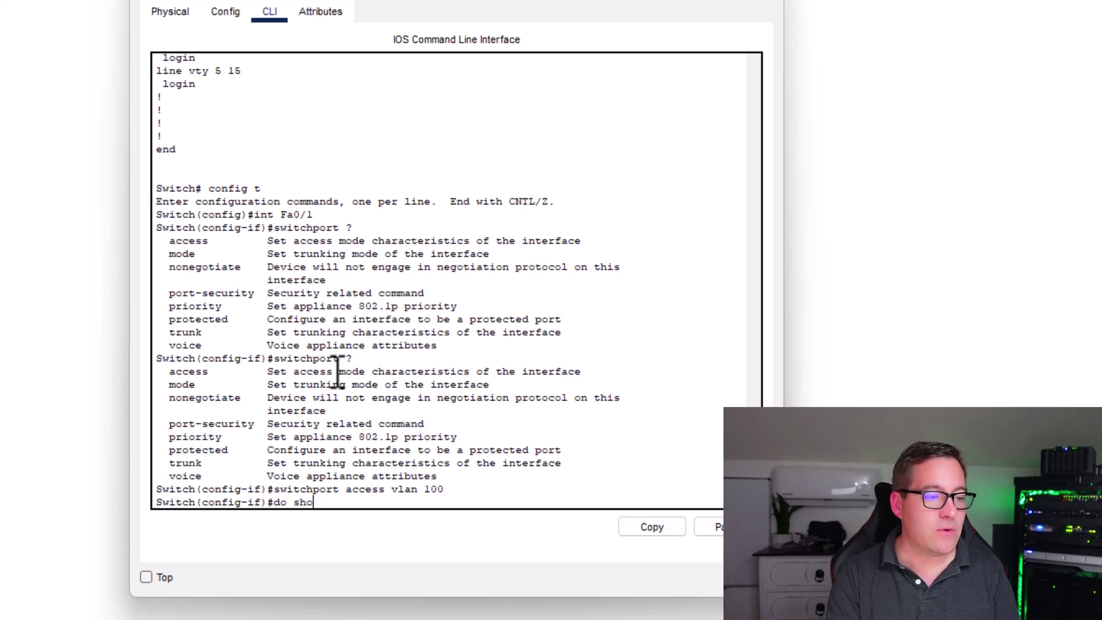
text(w vlan)
key(Return)
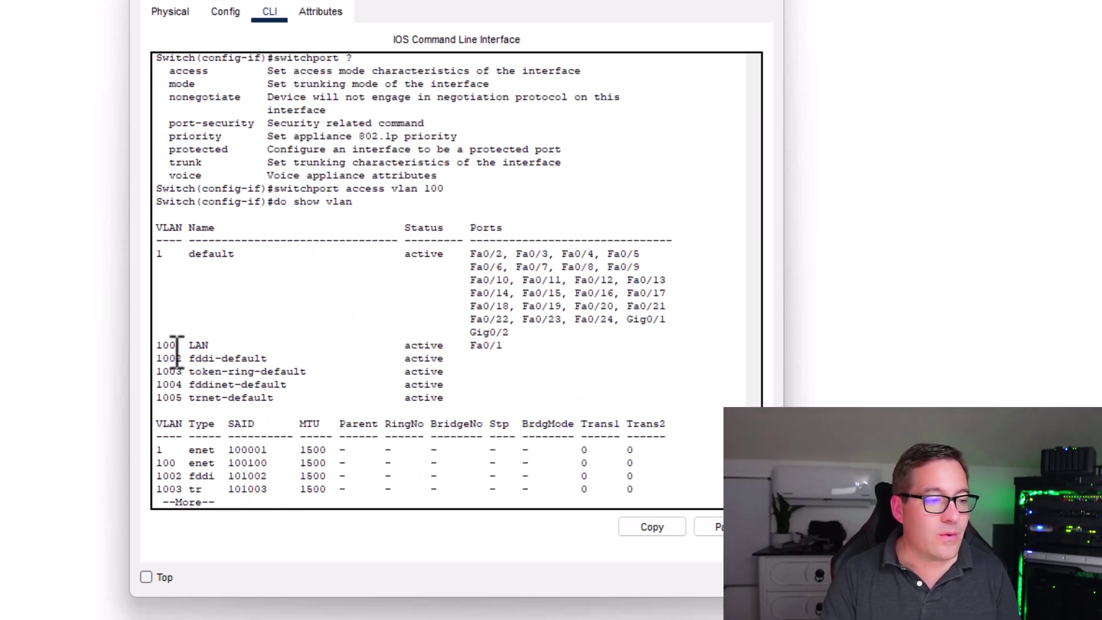
drag(157, 345, 509, 351)
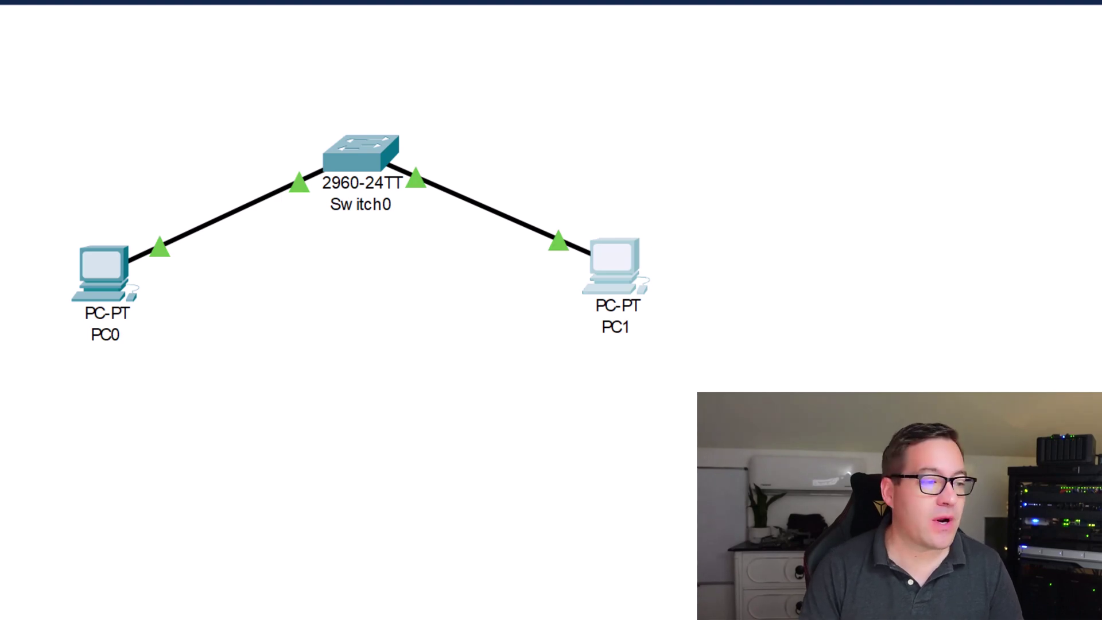
Check the FastEthernet0 IP address and subnet mask on PC0 and PC1
click(107, 271)
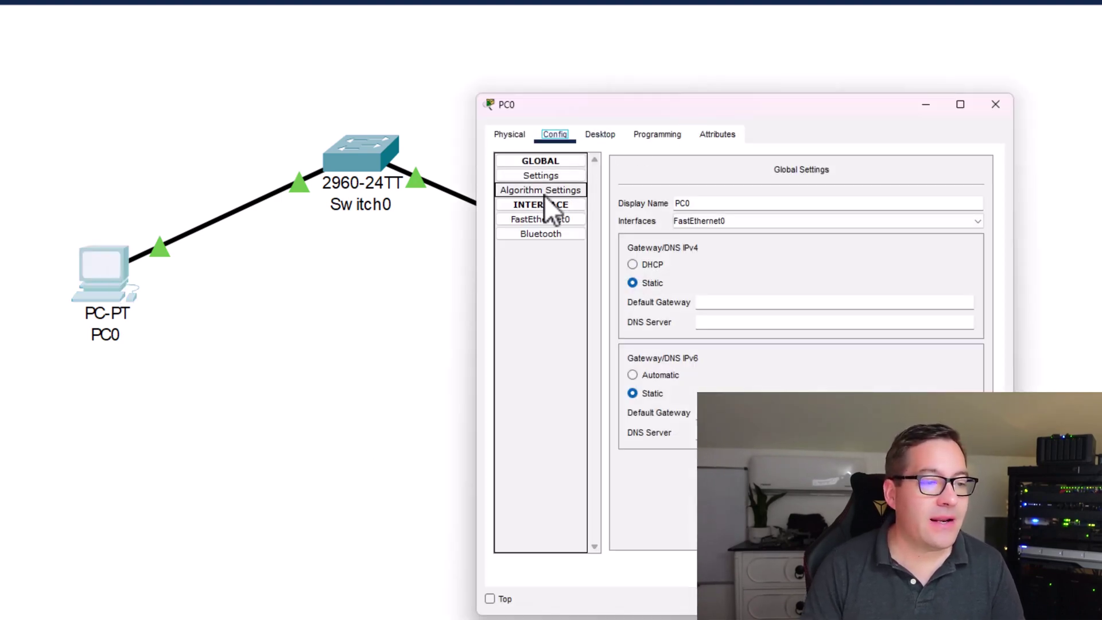
click(543, 221)
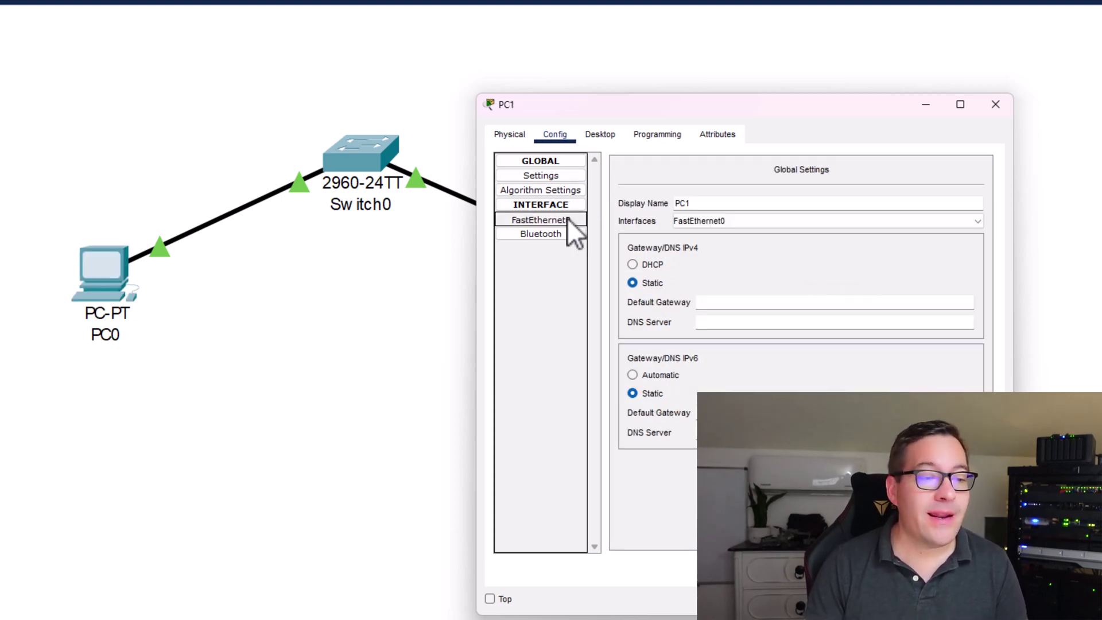
click(568, 220)
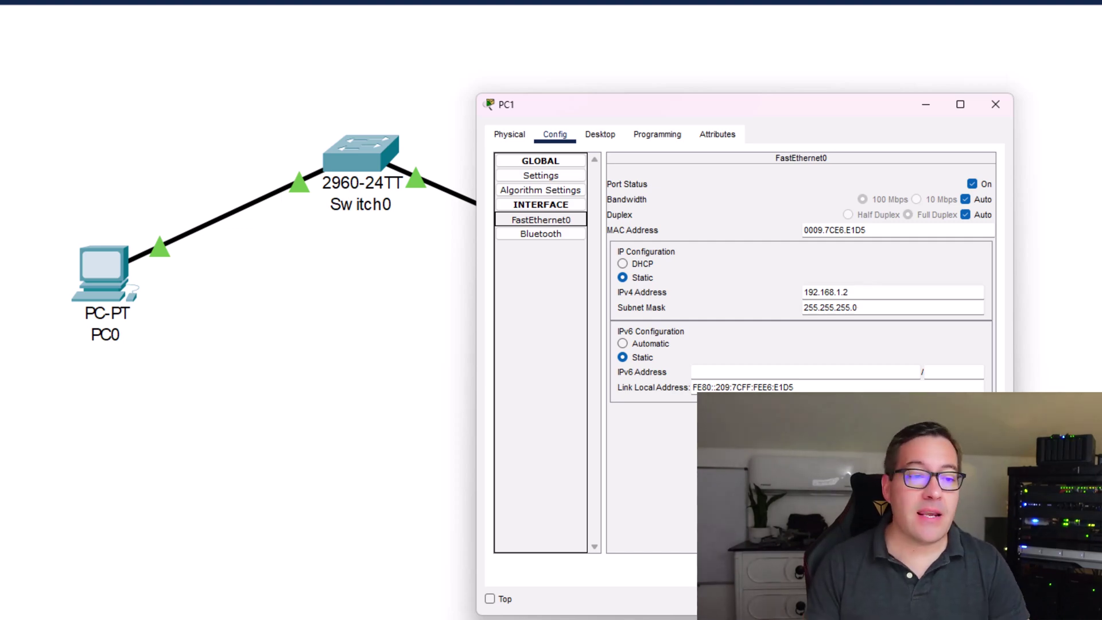
Ping 192.168.1.1 from PC1's command prompt; the requests still time out
click(600, 137)
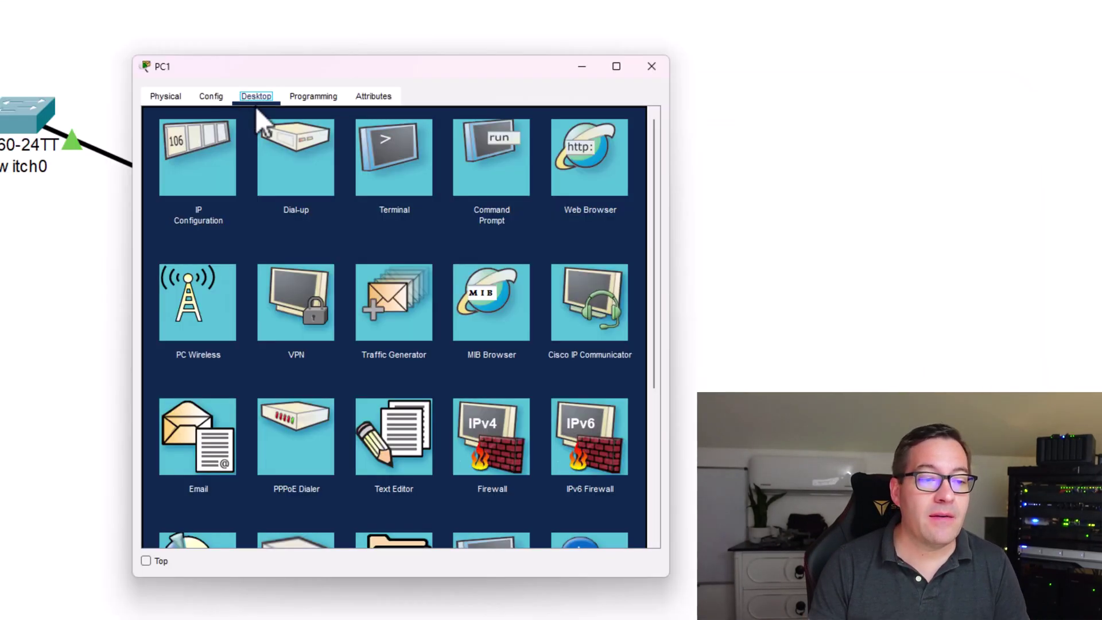
click(501, 143)
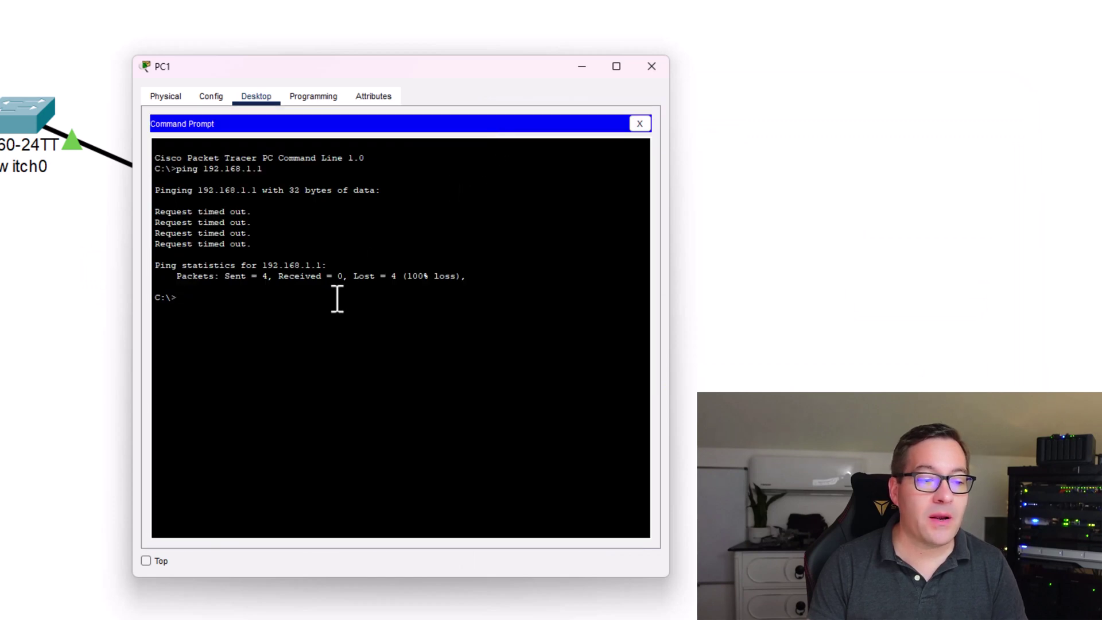
text(ping 192.168)
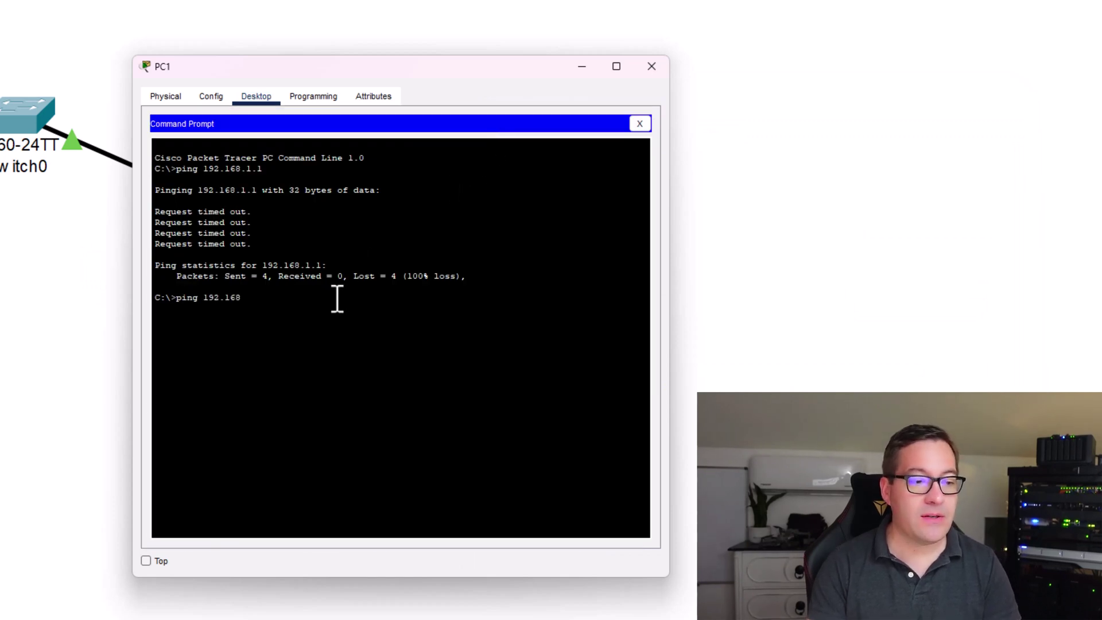
text(.1.1)
key(Return)
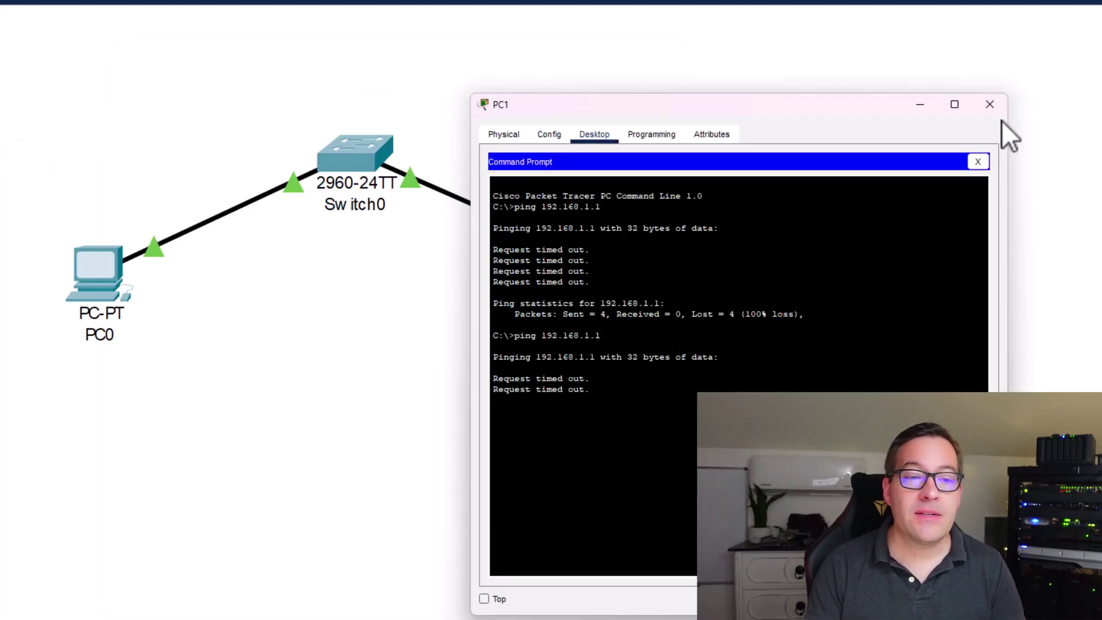
Recable PC0 to Switch0 port FastEthernet0/1 and PC1 to FastEthernet0/2
click(990, 103)
click(290, 185)
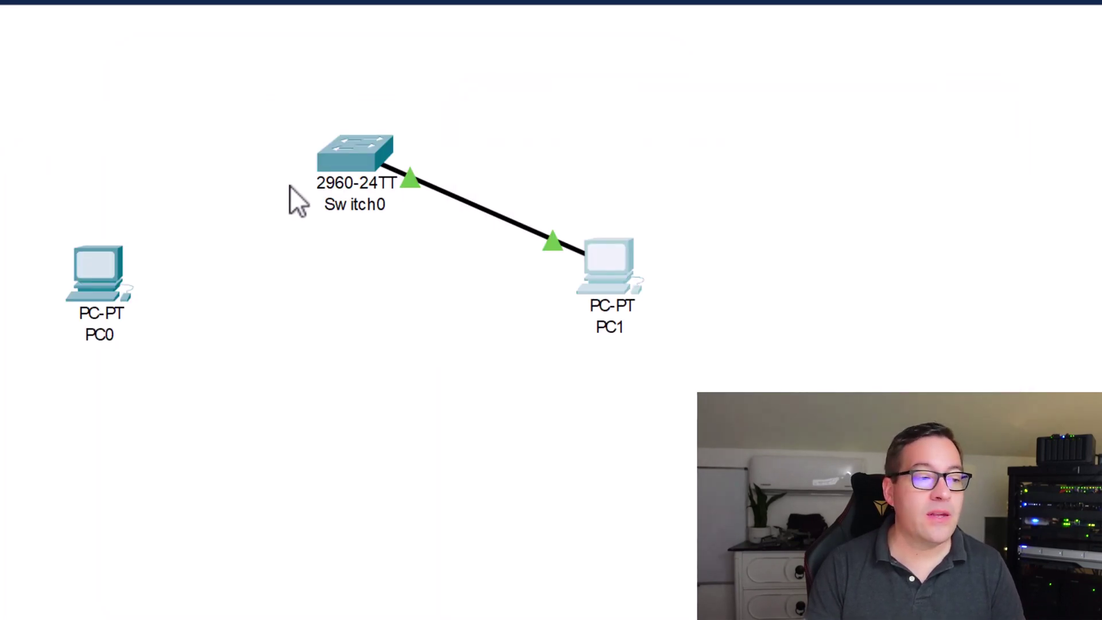
click(138, 251)
click(333, 168)
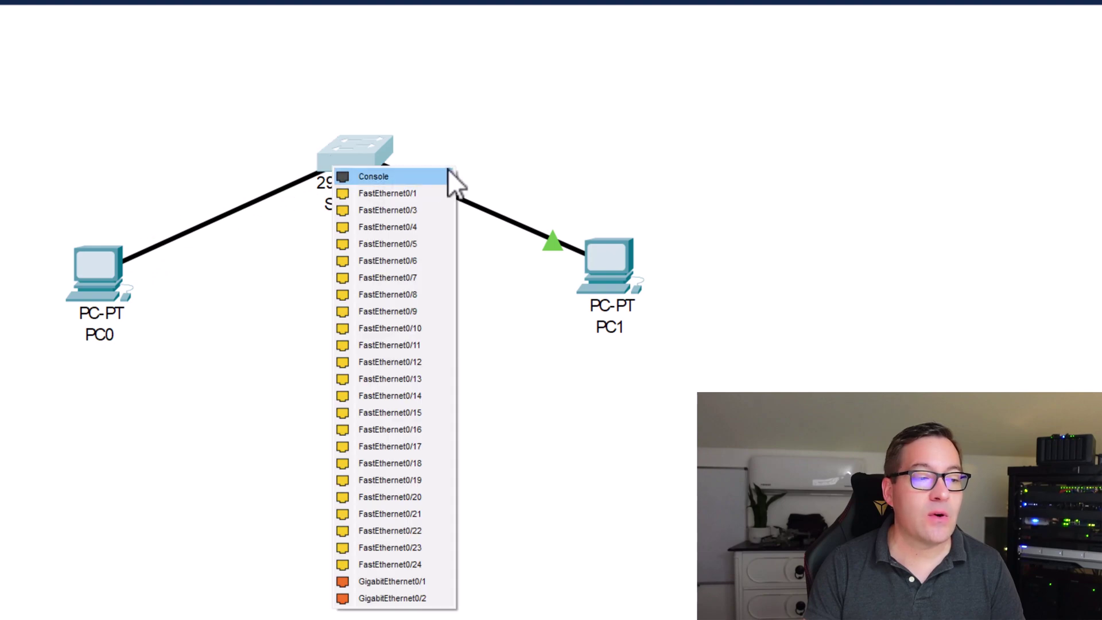
click(405, 193)
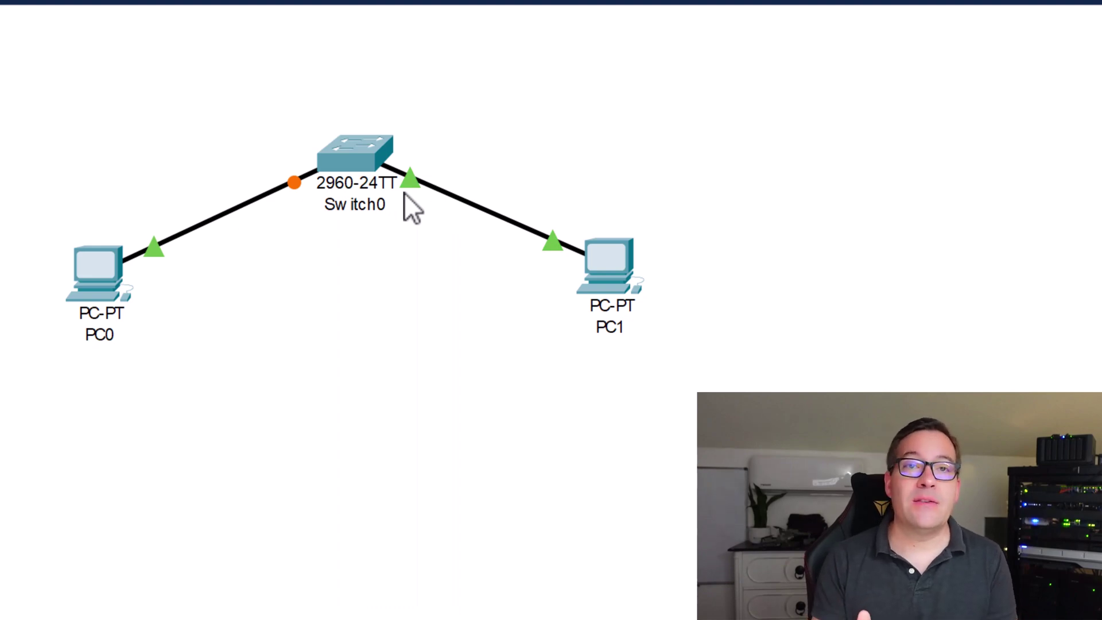
click(405, 193)
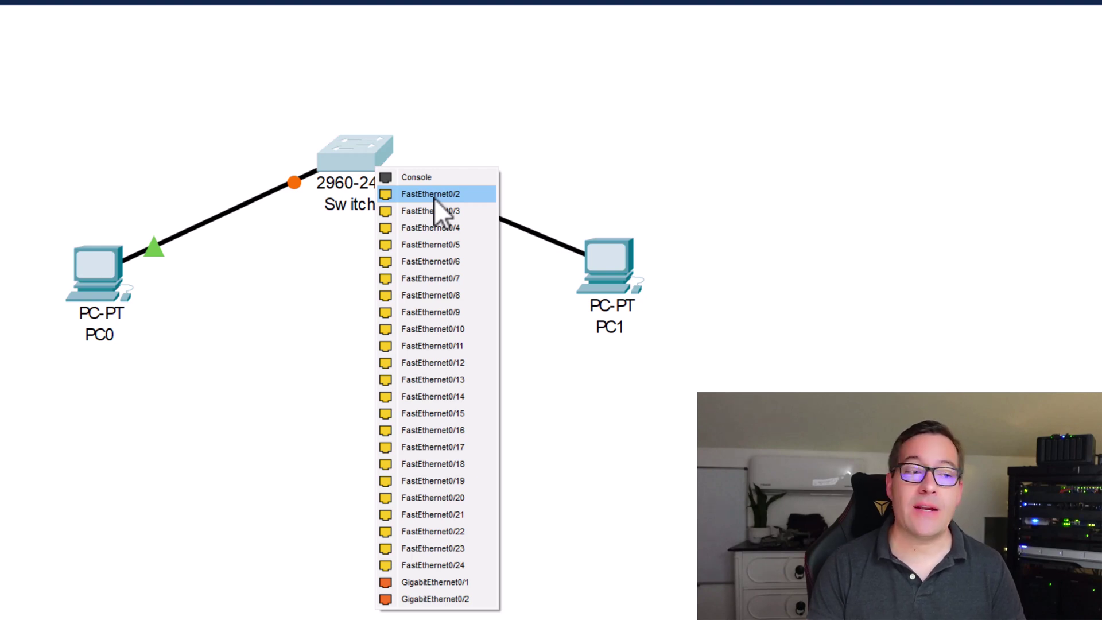
click(434, 198)
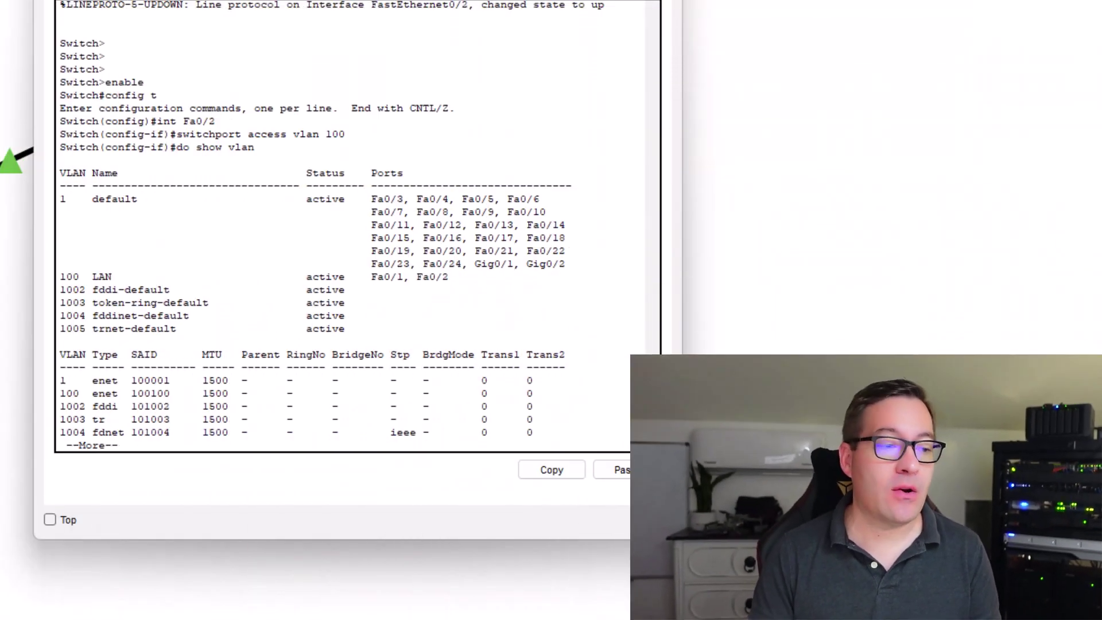
Confirm VLAN 100 LAN holds Fa0/1 and Fa0/2, then rerun PC1's ping to 192.168.1.1
drag(63, 277, 392, 284)
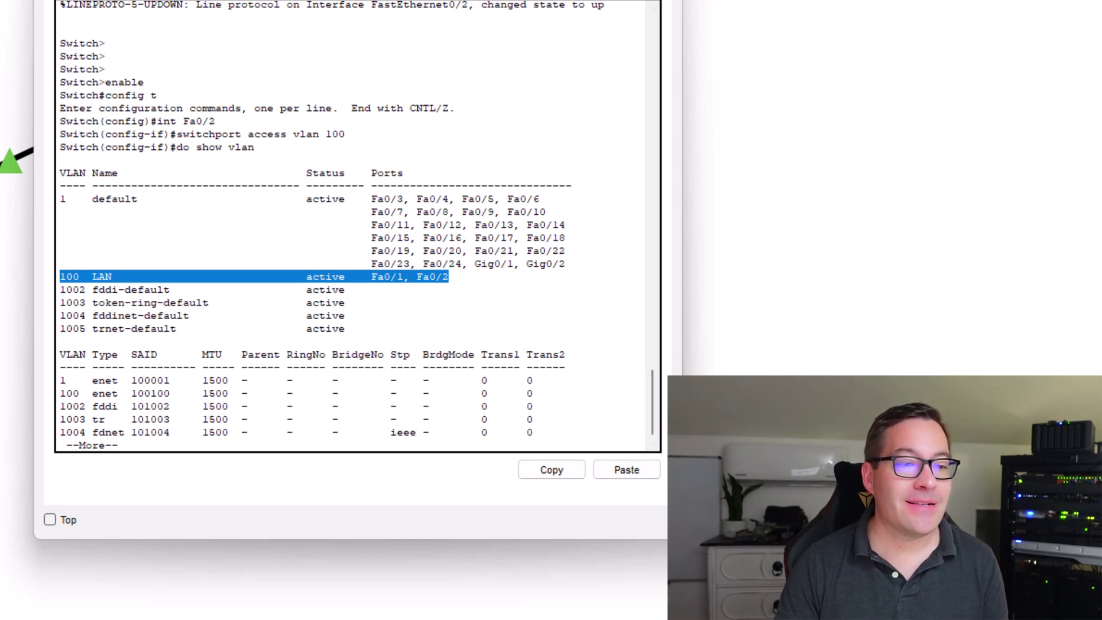
click(566, 207)
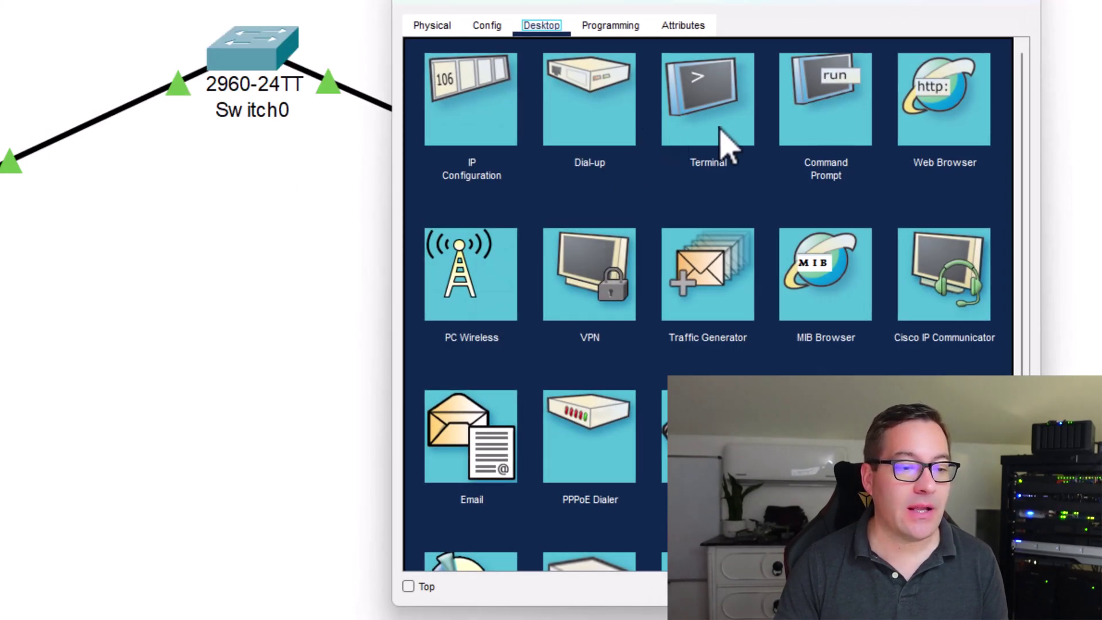
click(826, 100)
key(Up)
key(Return)
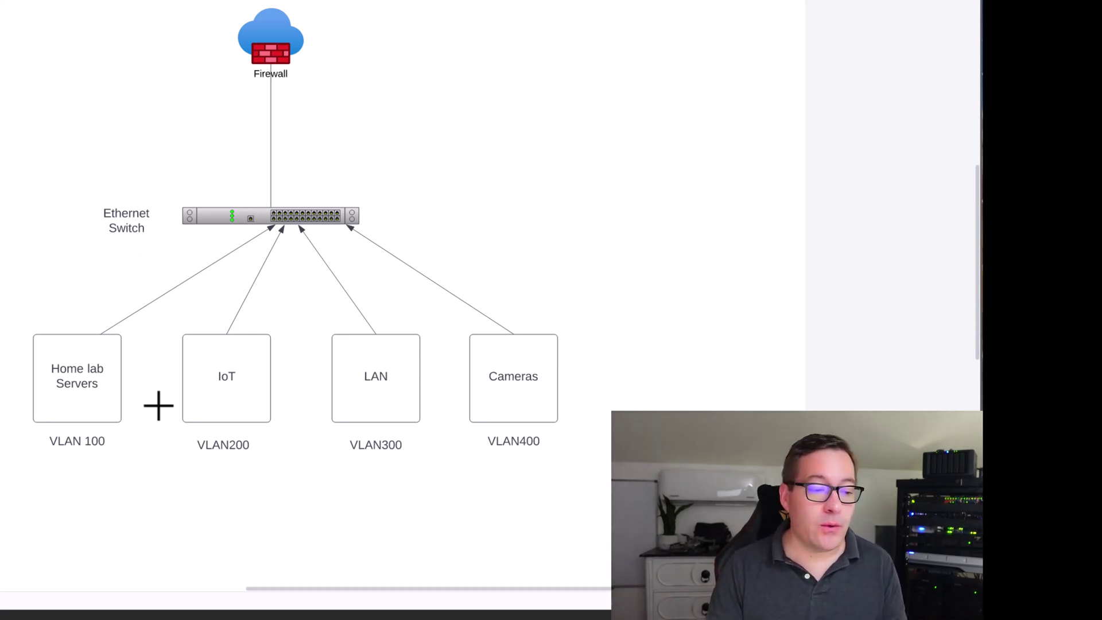
click(92, 376)
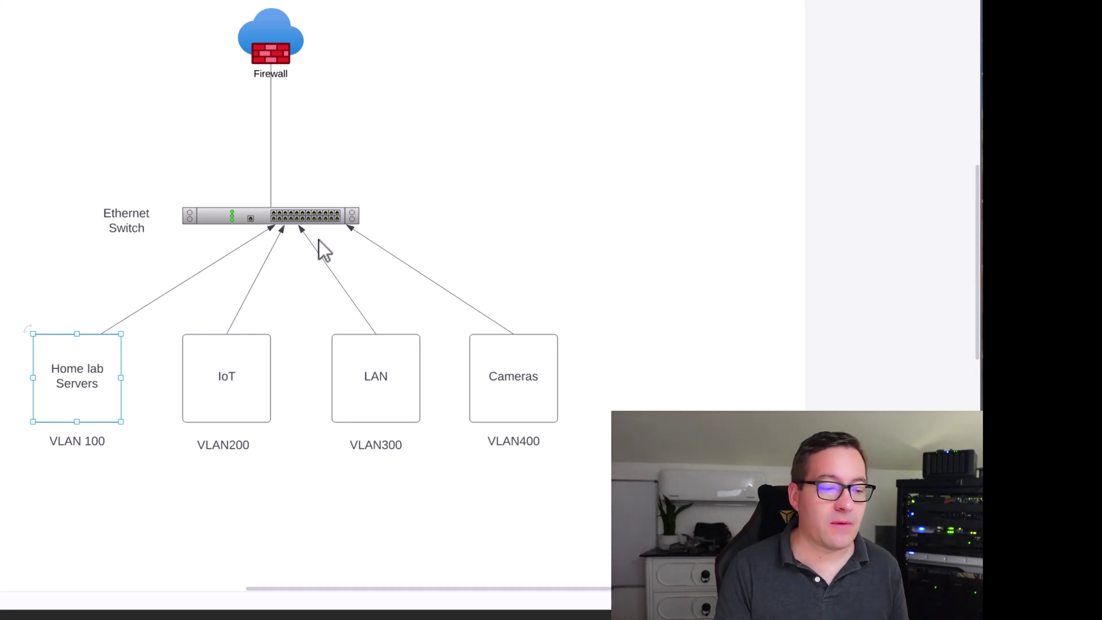
click(222, 376)
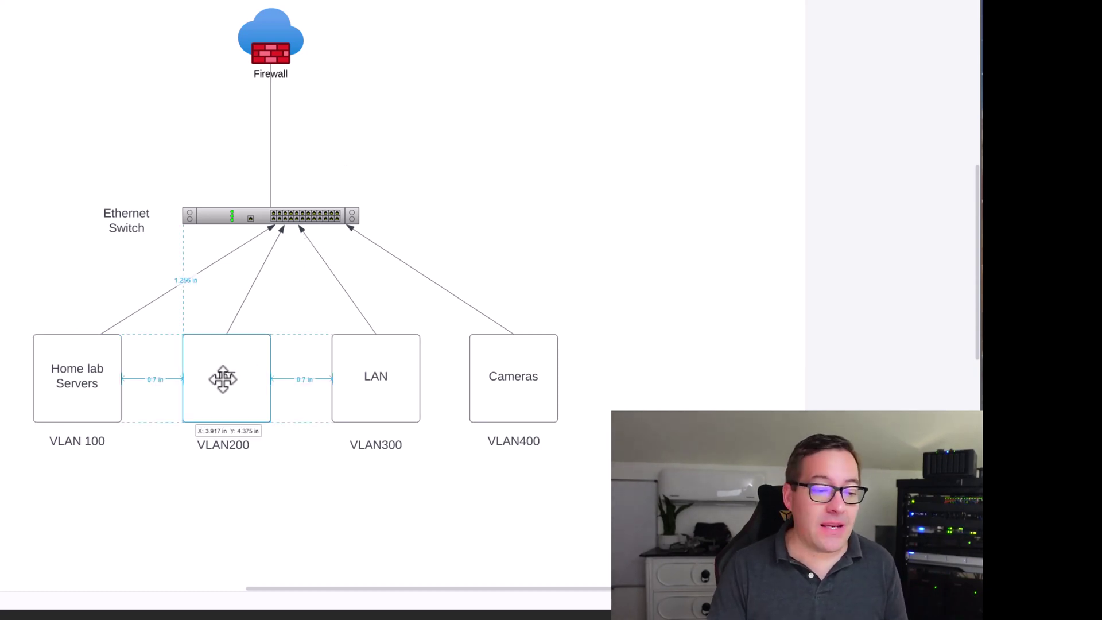
click(382, 374)
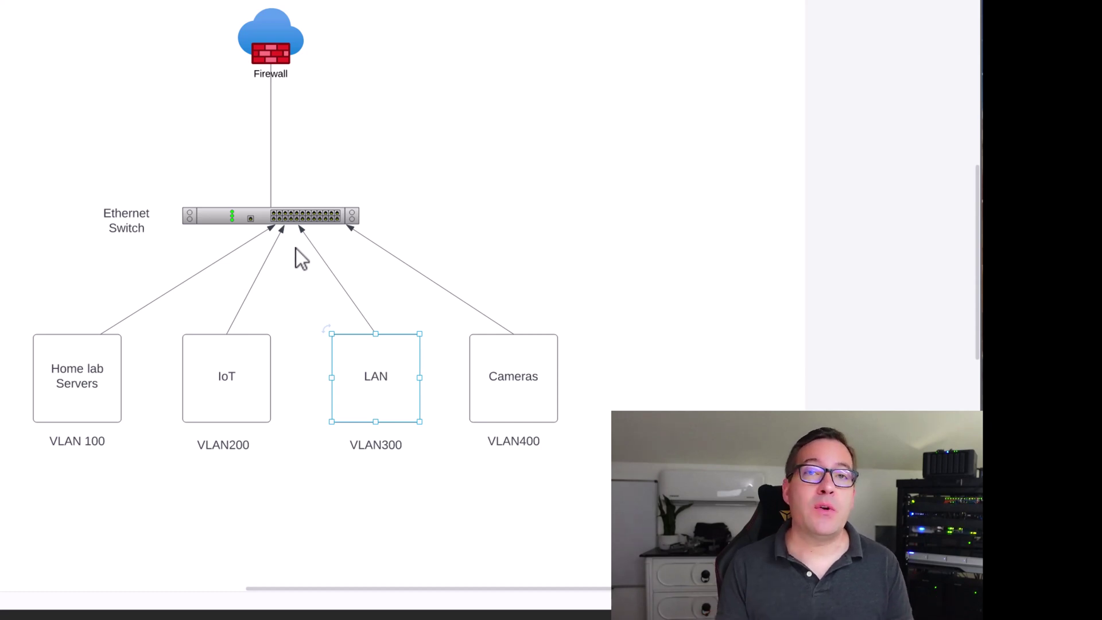
Select the Home lab Servers box in the VLAN diagram
click(94, 374)
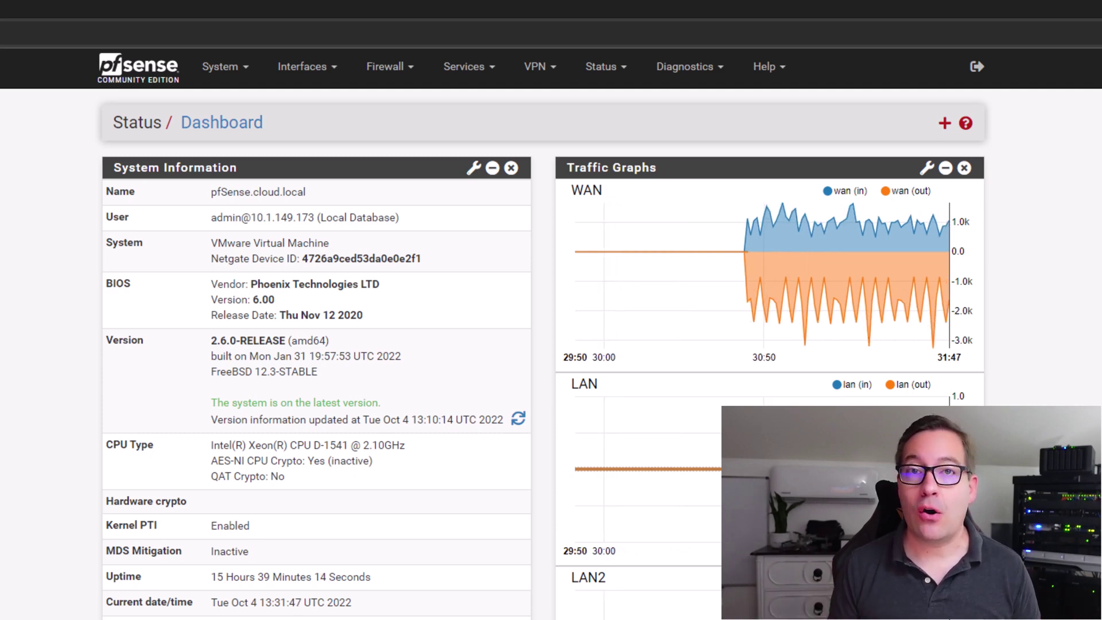
Expand the Interfaces menu listing WAN, LAN, LAN2 and DMZ
click(322, 72)
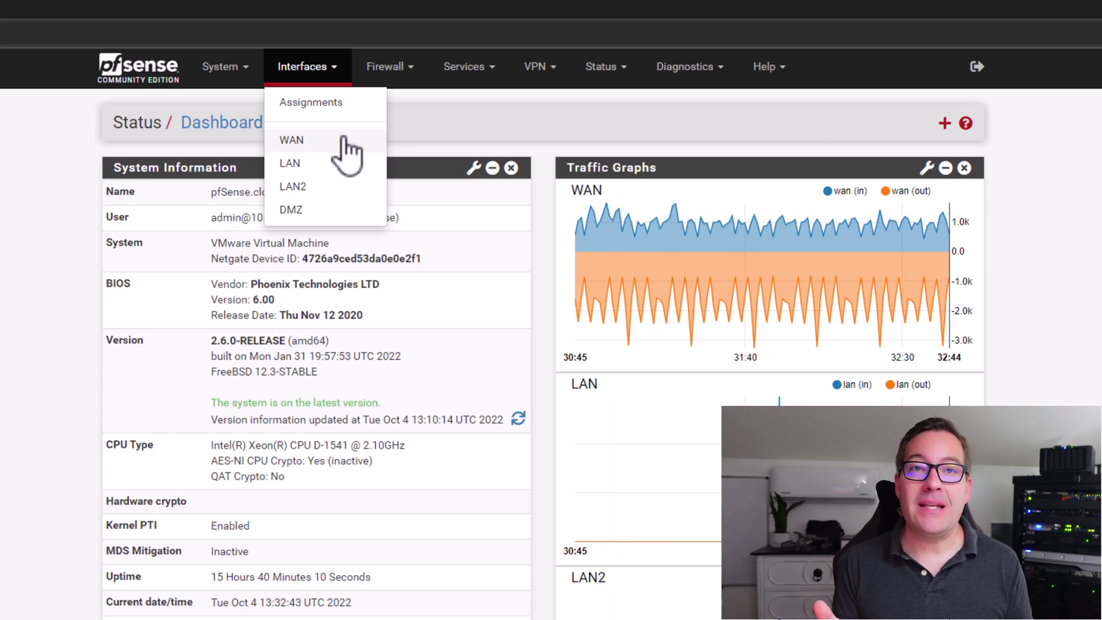
Open Firewall > Rules and browse the LAN, LAN2 and DMZ rule tabs, ending on LAN
click(391, 68)
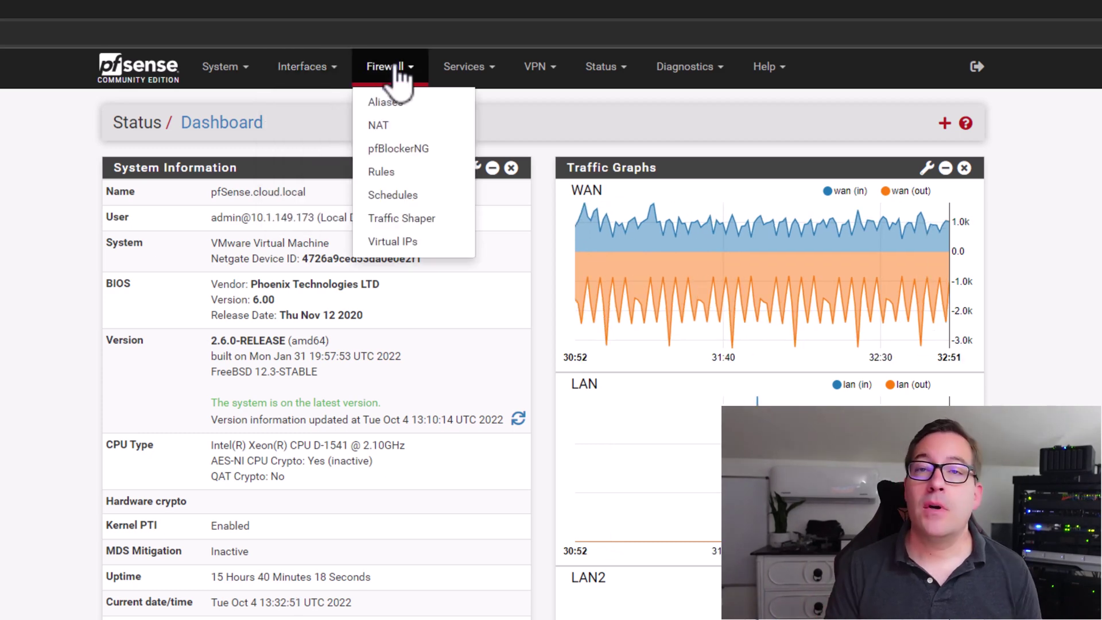
click(390, 171)
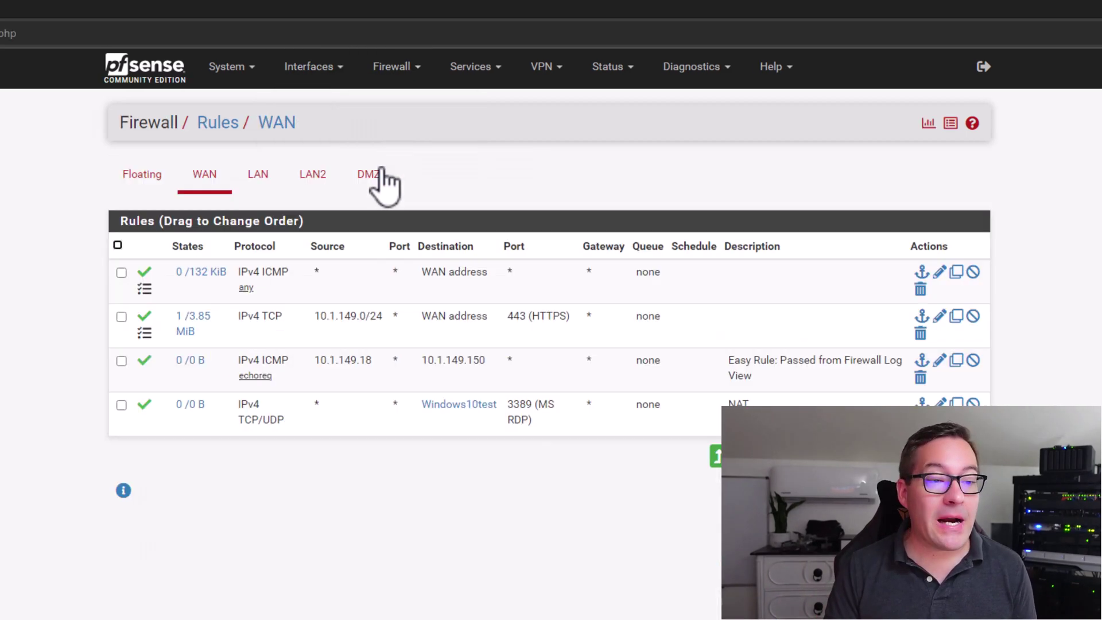
click(265, 177)
click(310, 178)
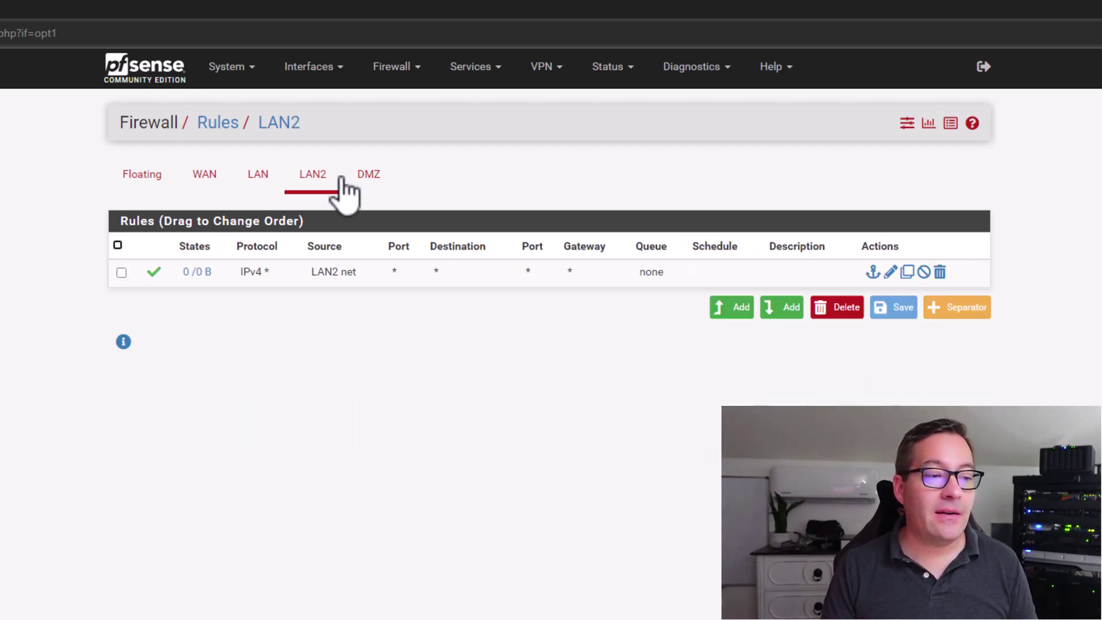
click(368, 176)
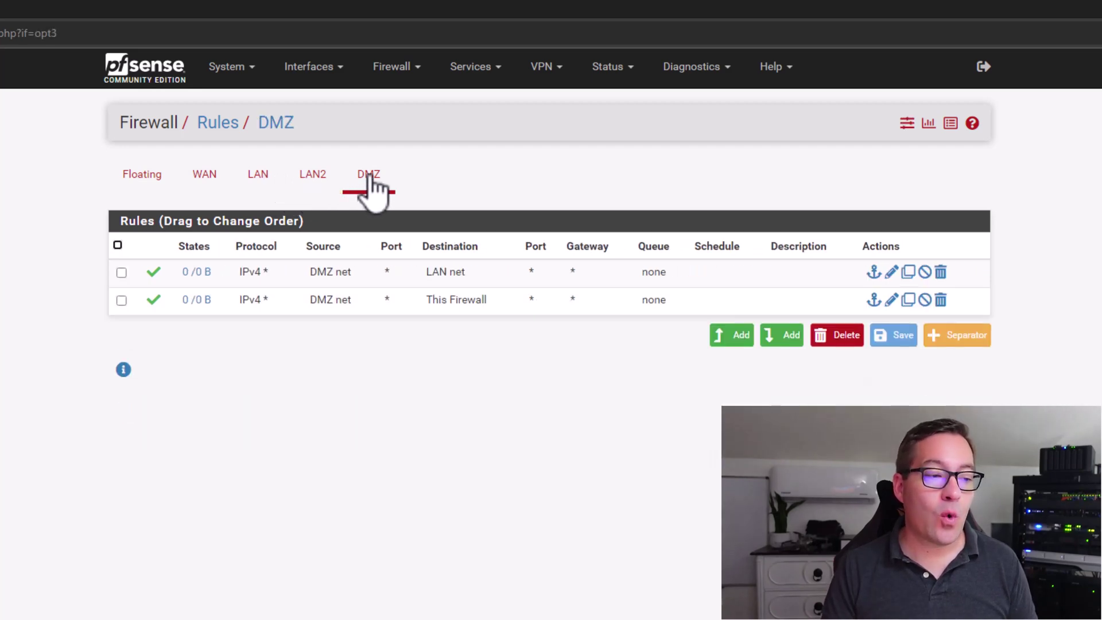
click(304, 178)
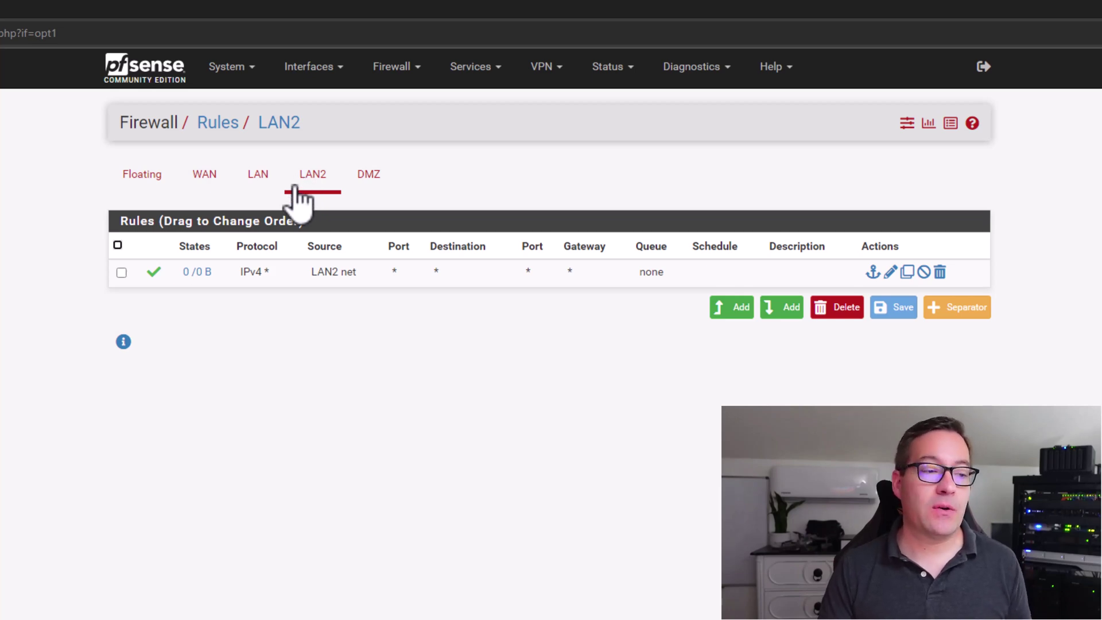
click(261, 178)
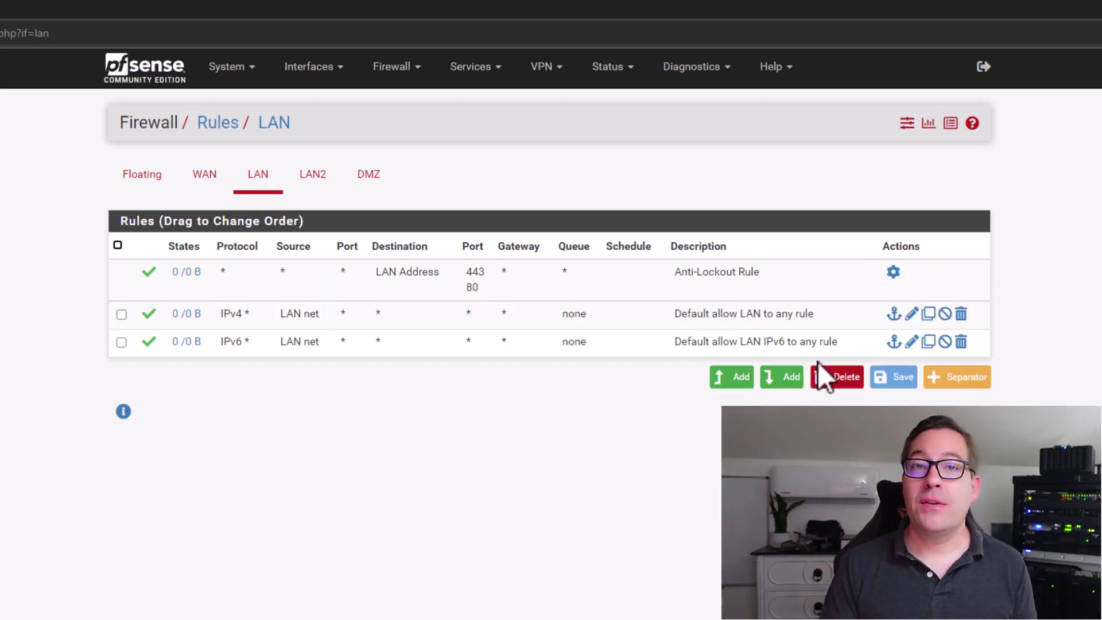
Add a new top LAN rule with action Block and source LAN2 net
click(742, 379)
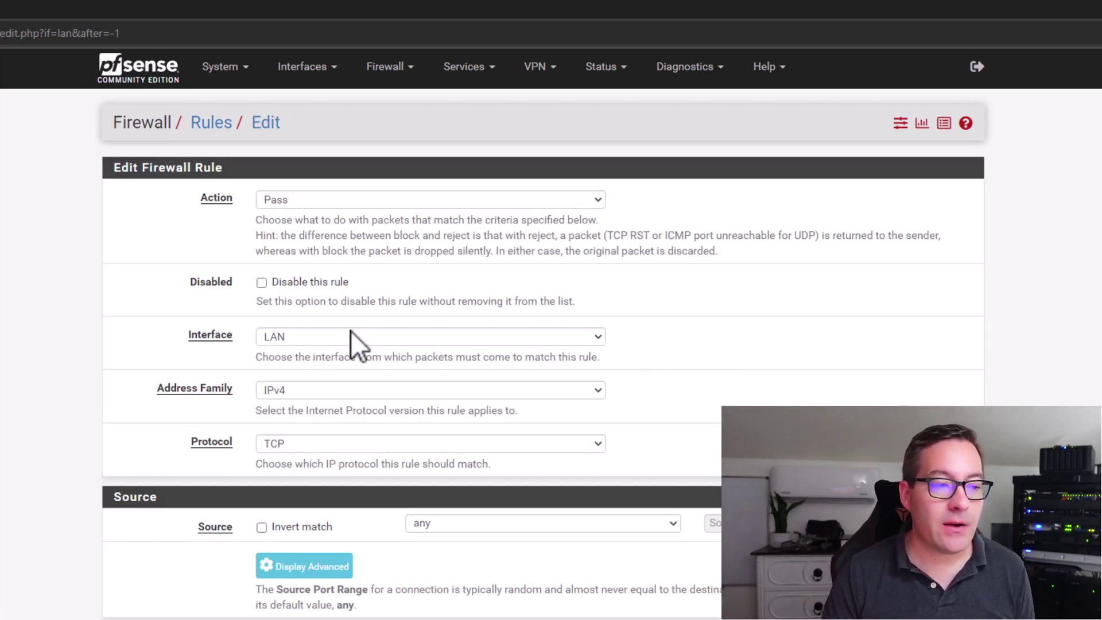
click(318, 201)
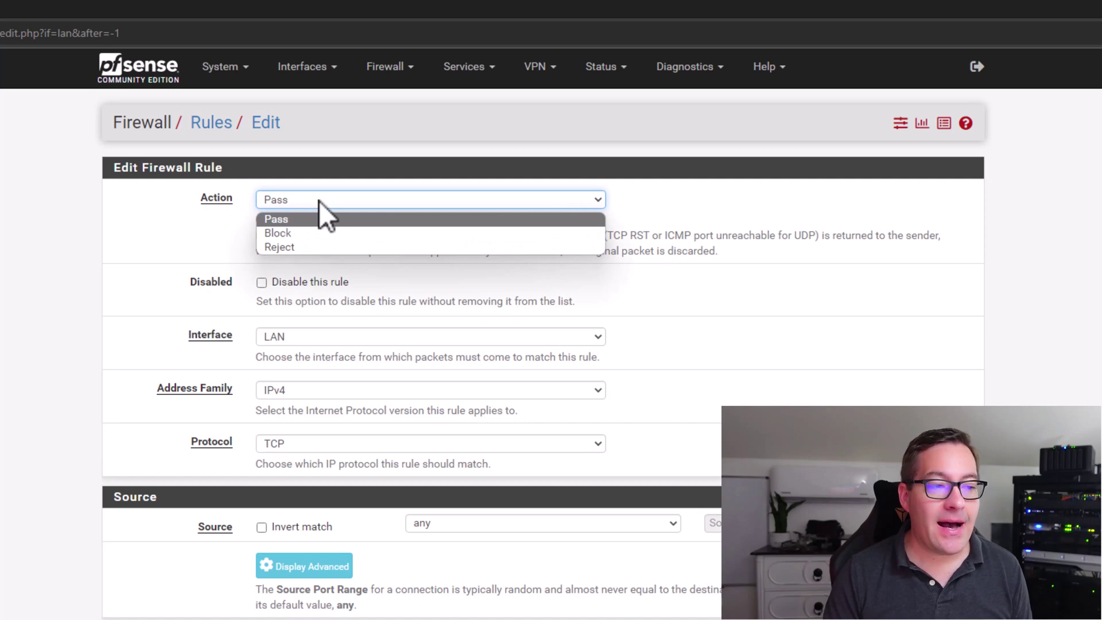
click(295, 232)
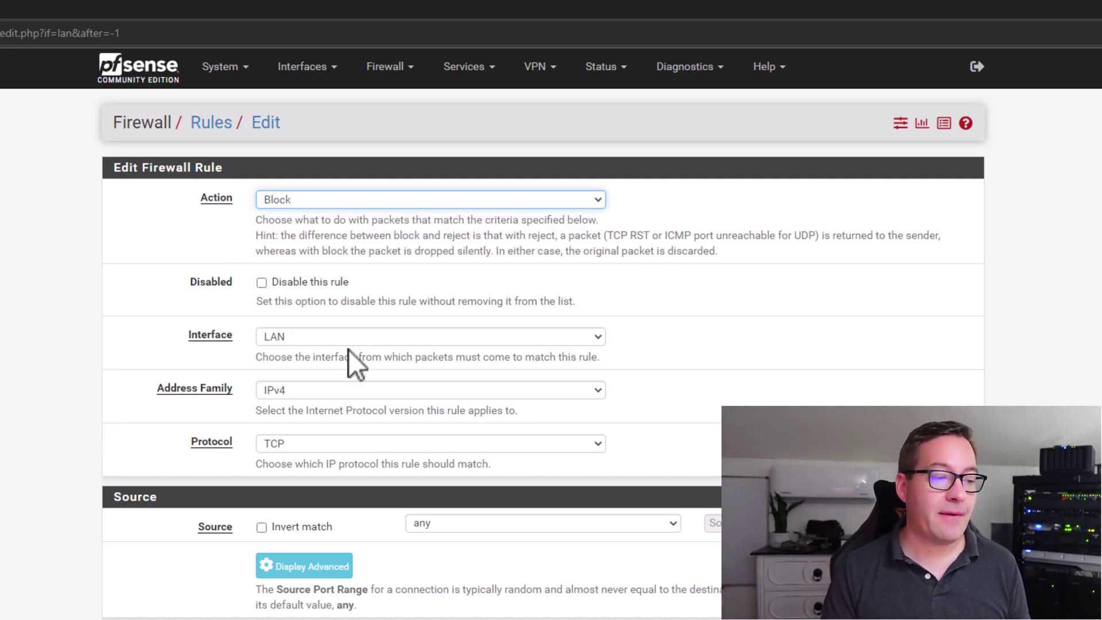
scroll(349, 350, down, 2)
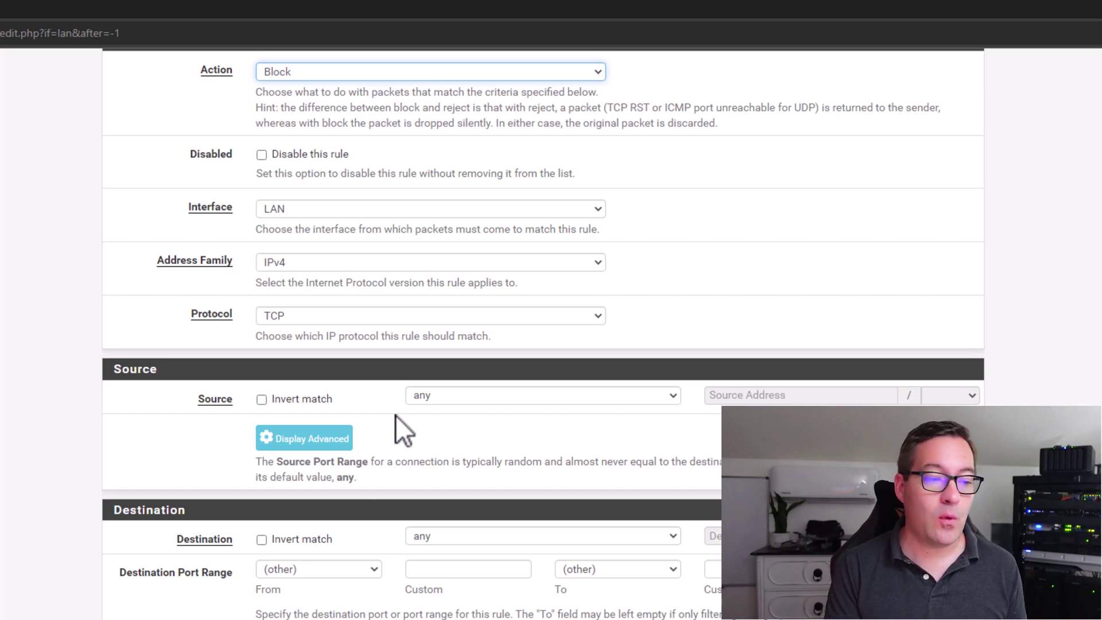
click(535, 393)
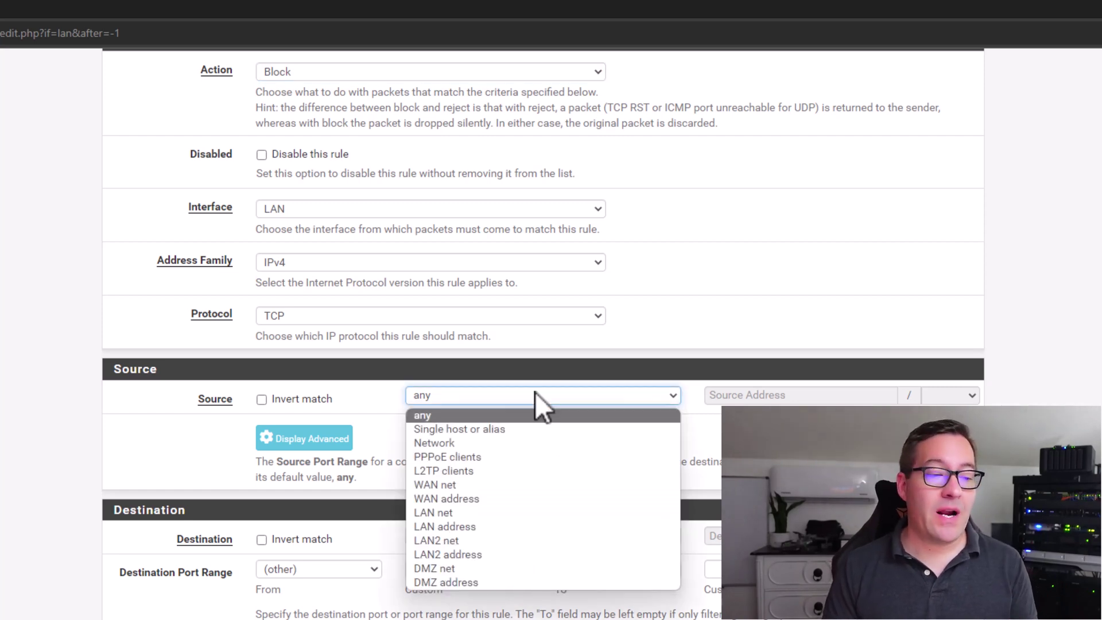
click(467, 541)
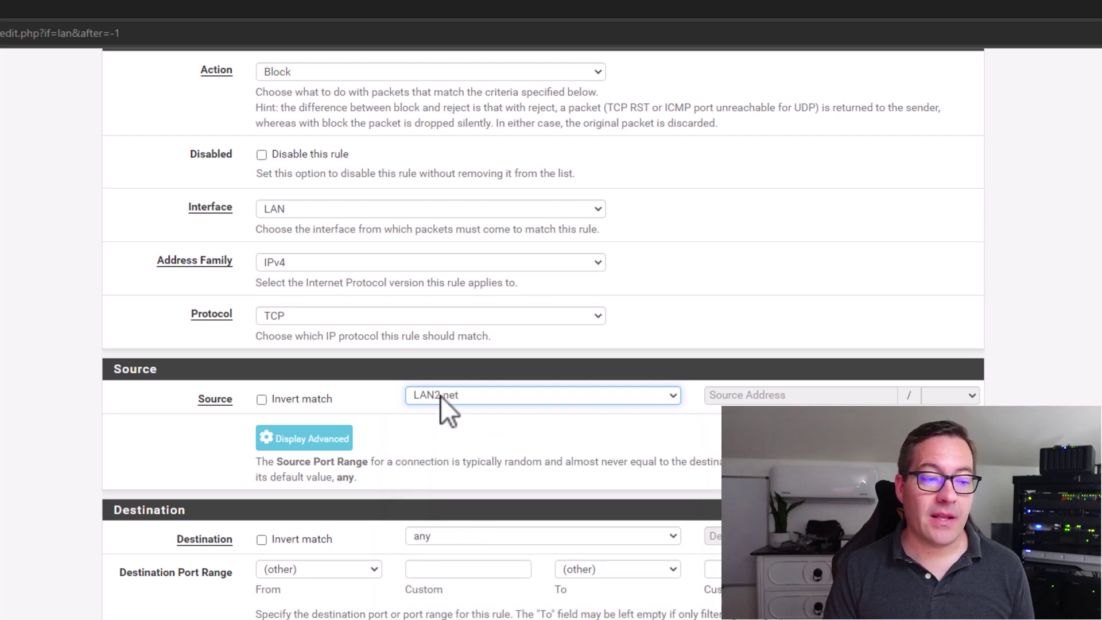
scroll(430, 184, up, 3)
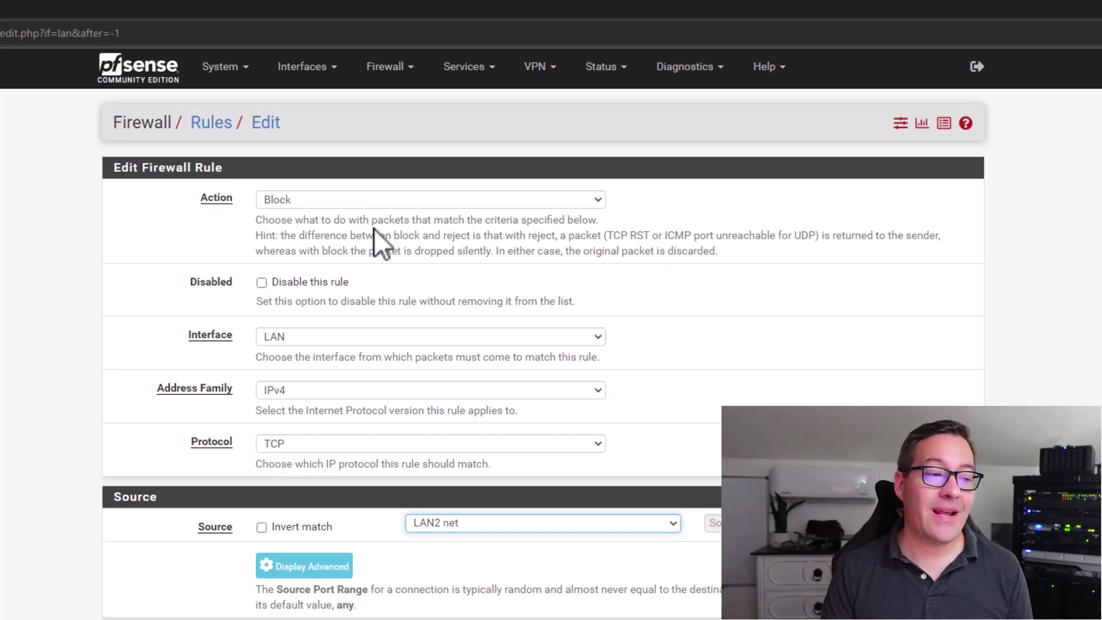
scroll(374, 228, down, 2)
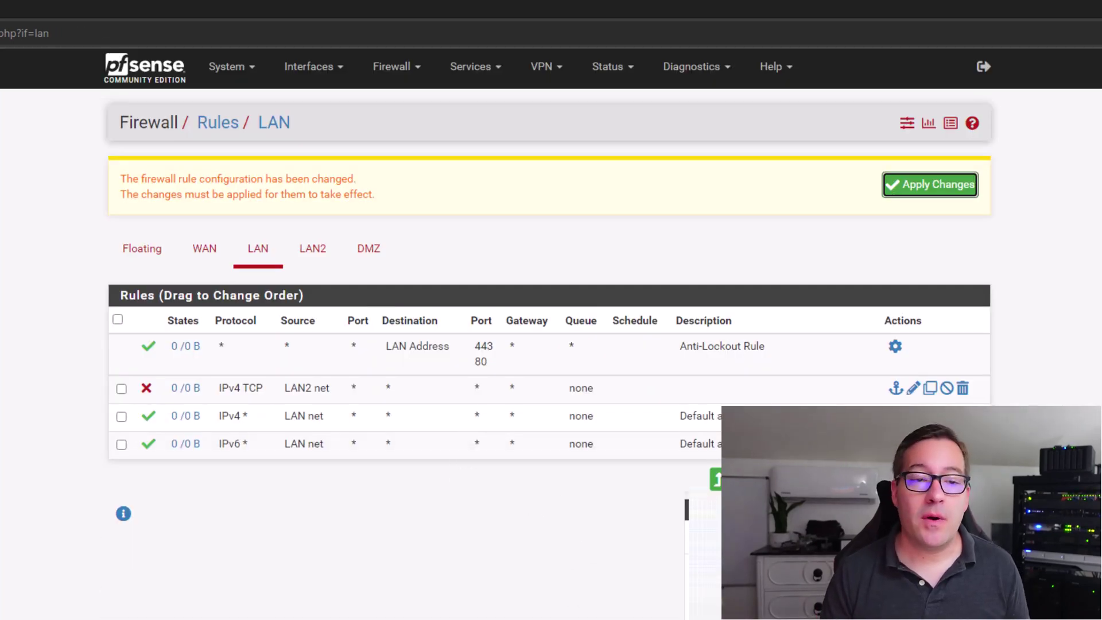
Apply the pending pfSense LAN rule changes so the LAN2 net block is enforced
click(964, 195)
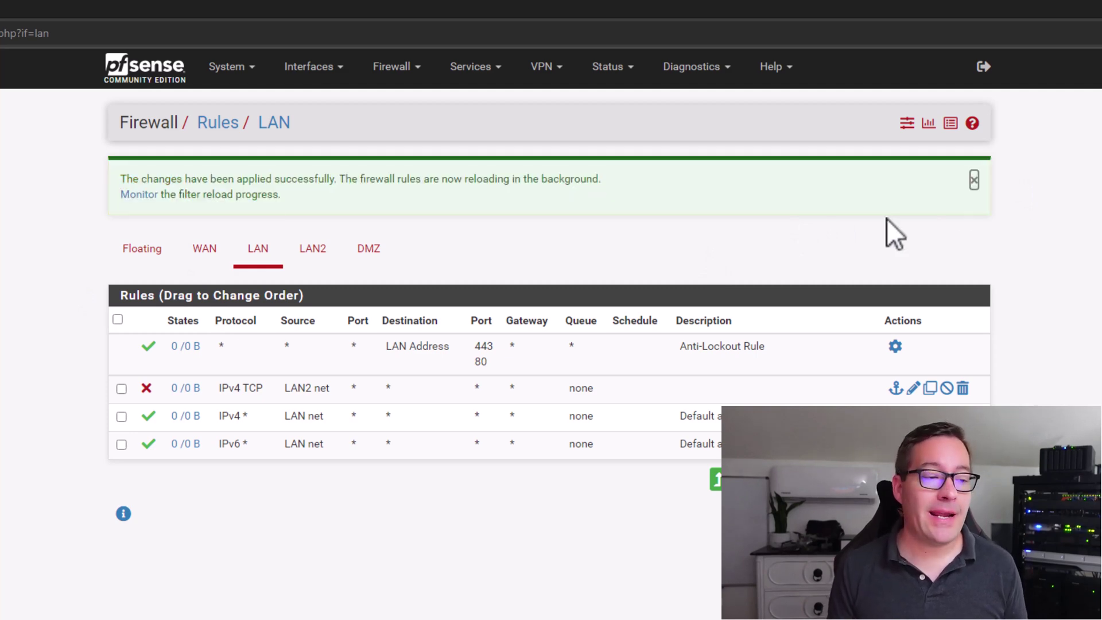
mouse_move(174, 388)
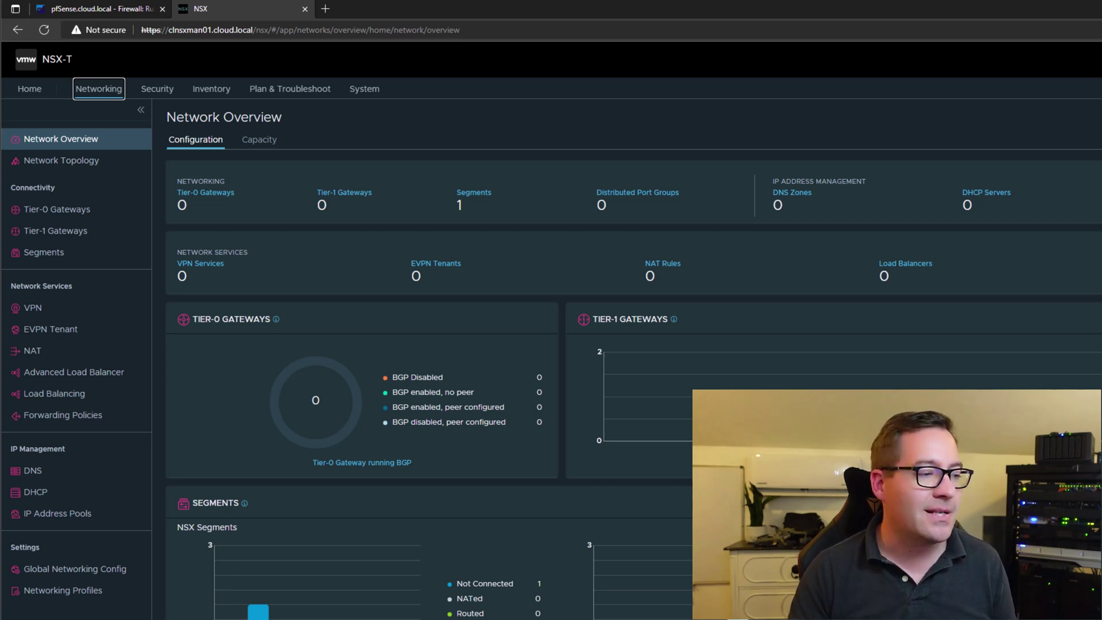
Show the Networking Segments list with nsx-Servers-149 on subnet 10.1.149.1/24
click(57, 254)
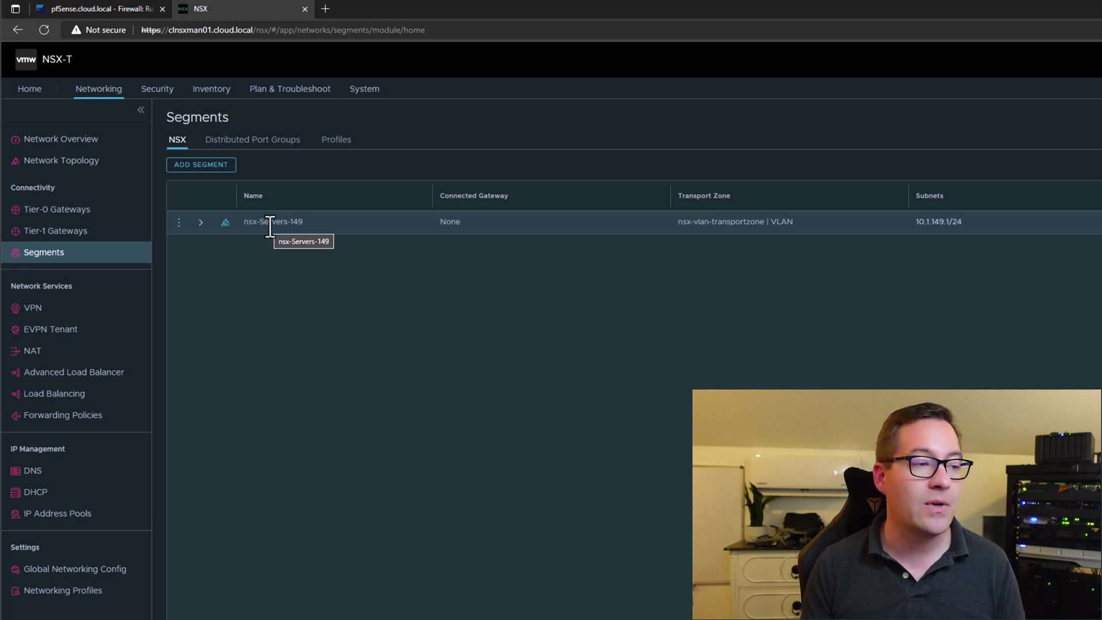
In Security > Distributed Firewall, expand CloudLocalTest and edit the TestBlock rule's sources
click(168, 92)
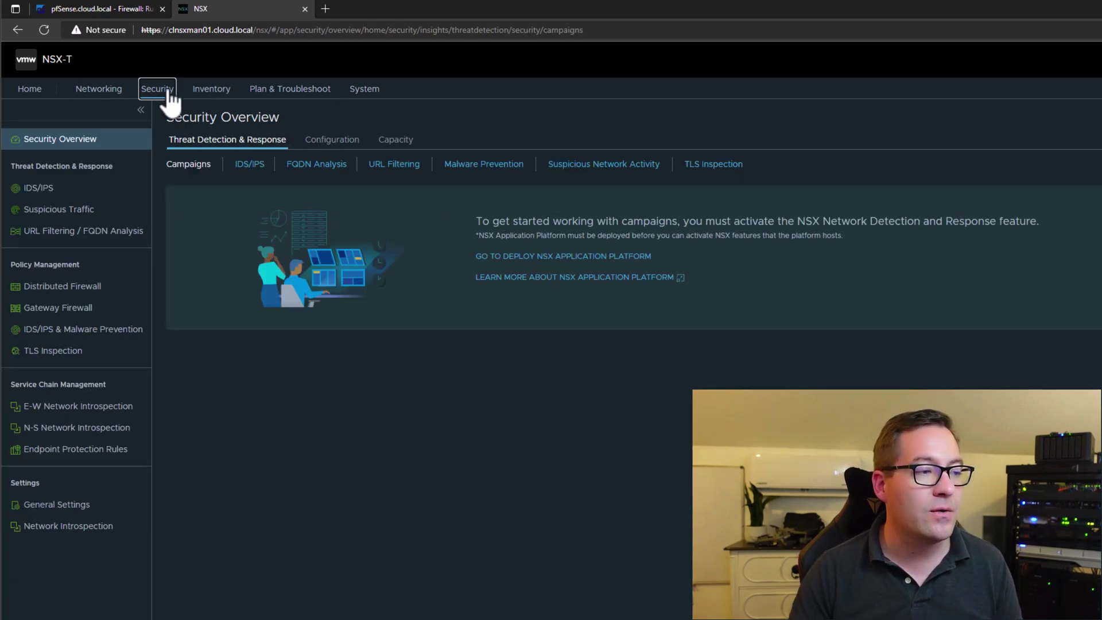
click(75, 289)
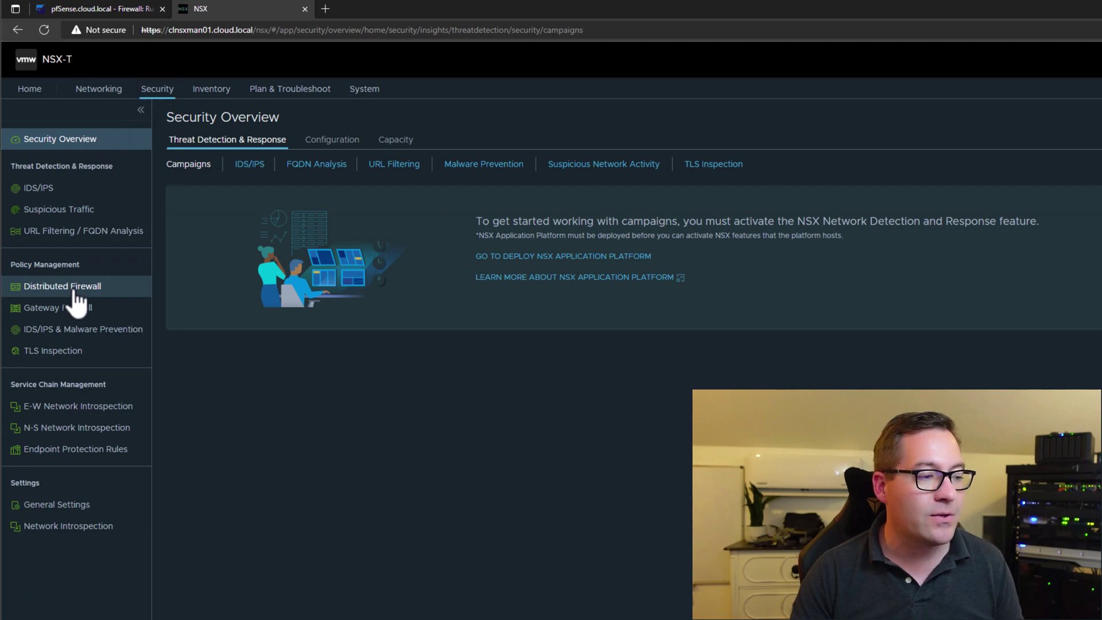
click(189, 265)
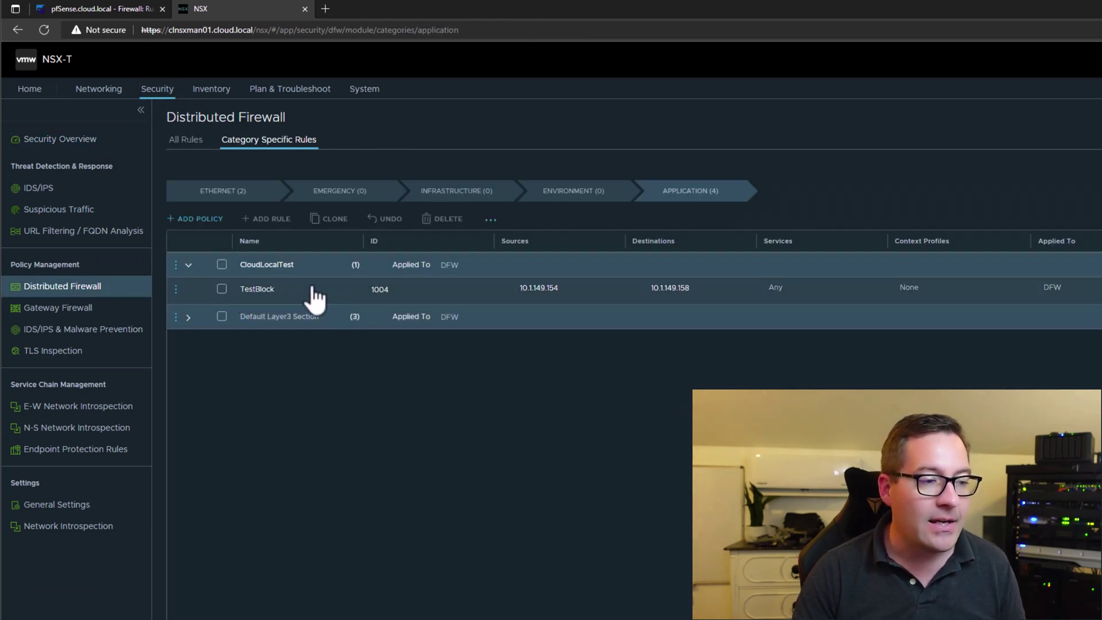
click(267, 294)
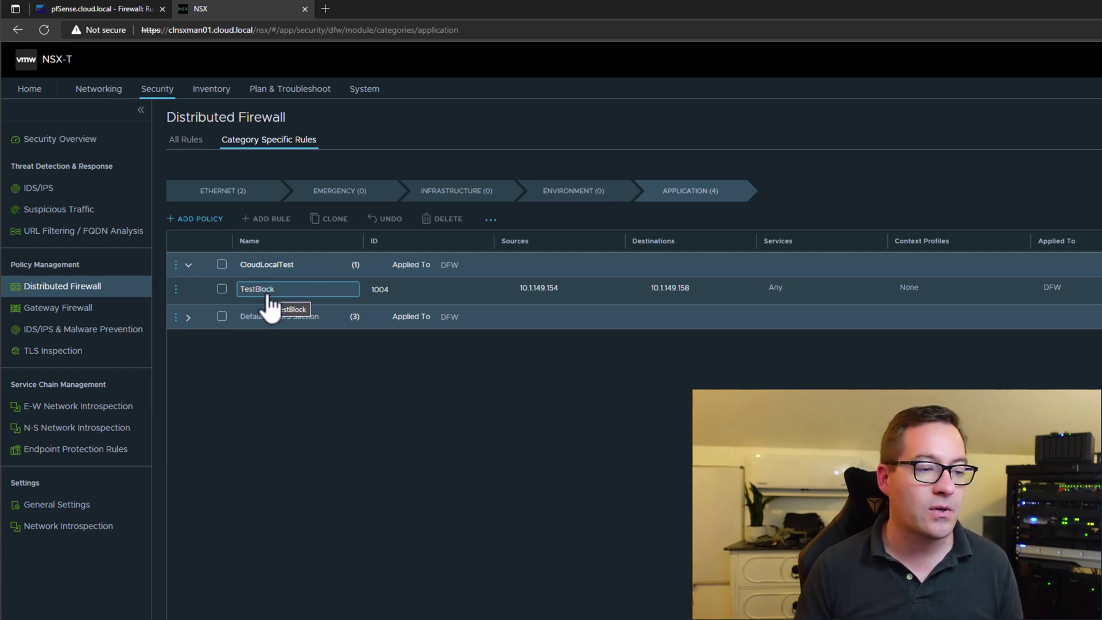
click(259, 126)
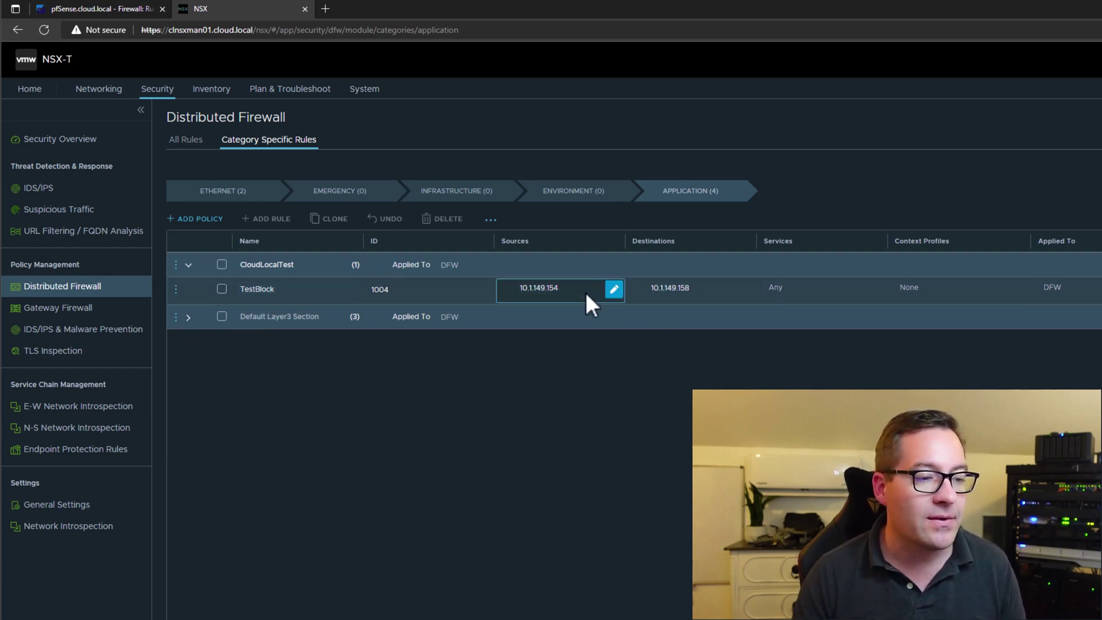
click(614, 290)
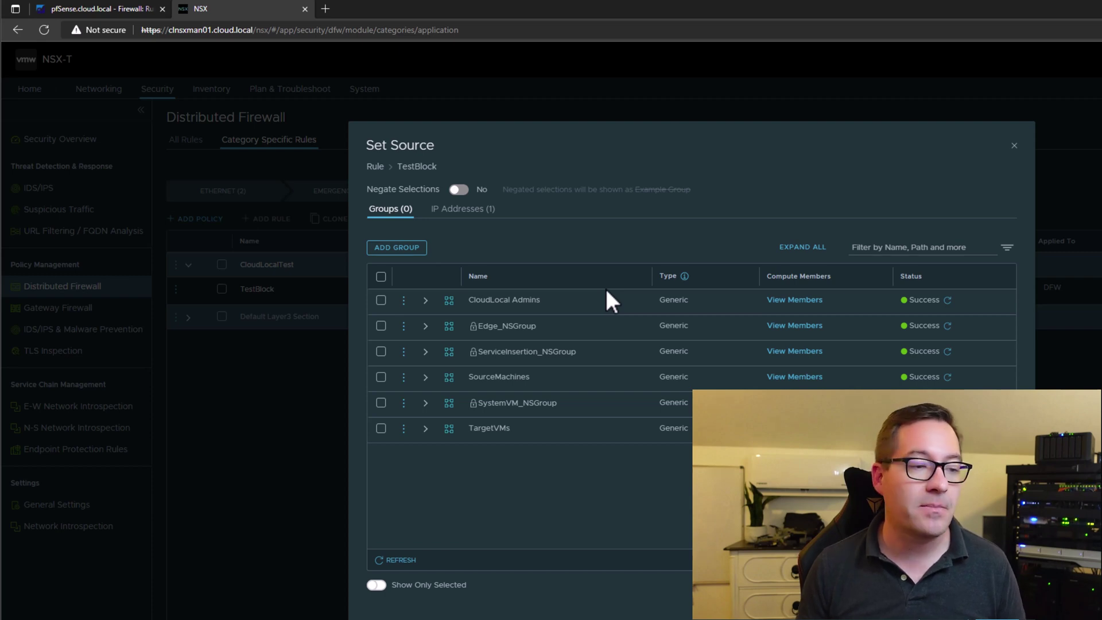
Add a source group named 'TestGroup' whose member is the AD group TestGroup1
click(407, 251)
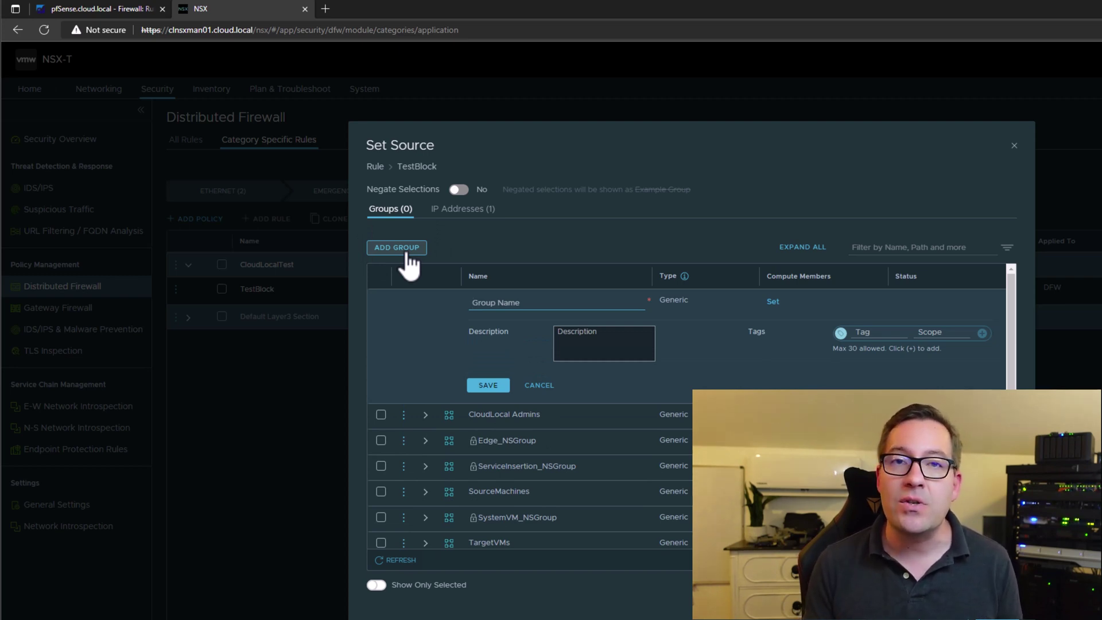
text(Tes)
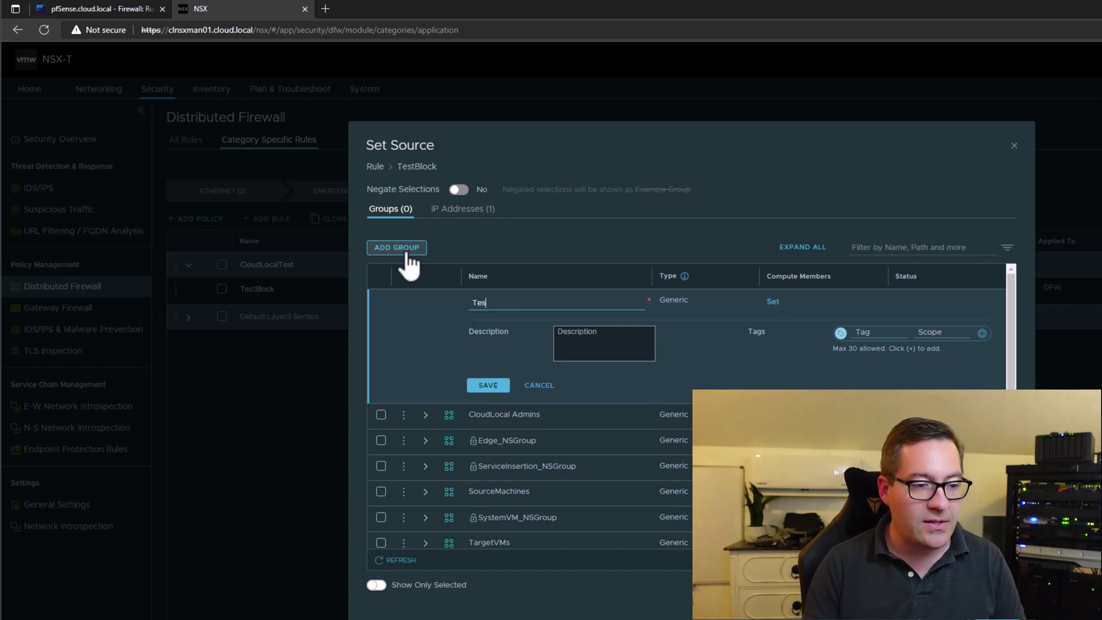
text(tGroup)
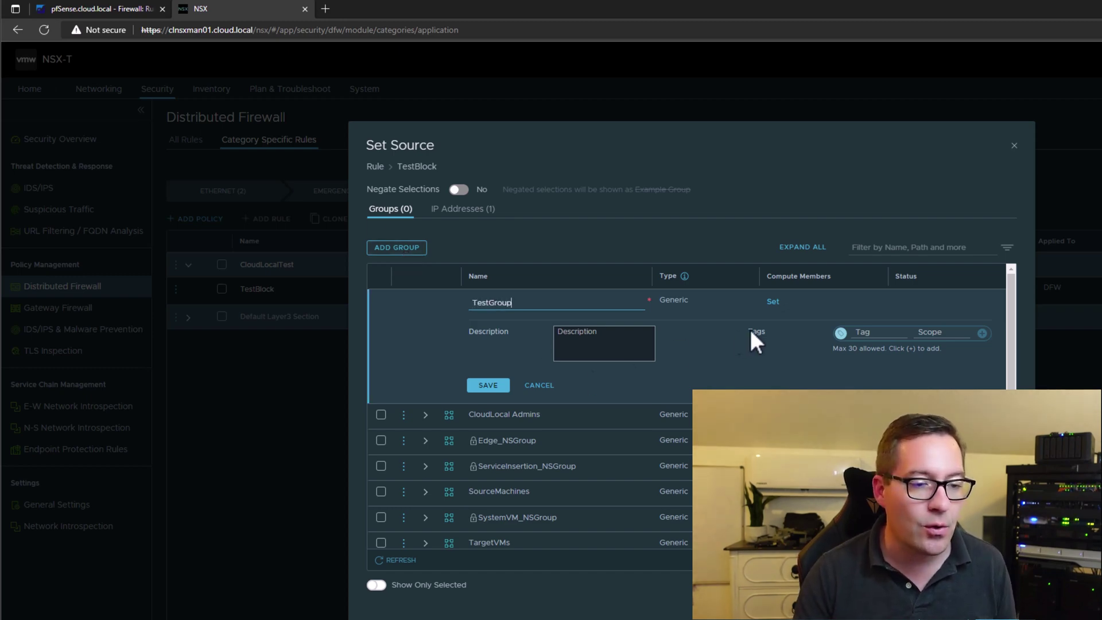
click(774, 301)
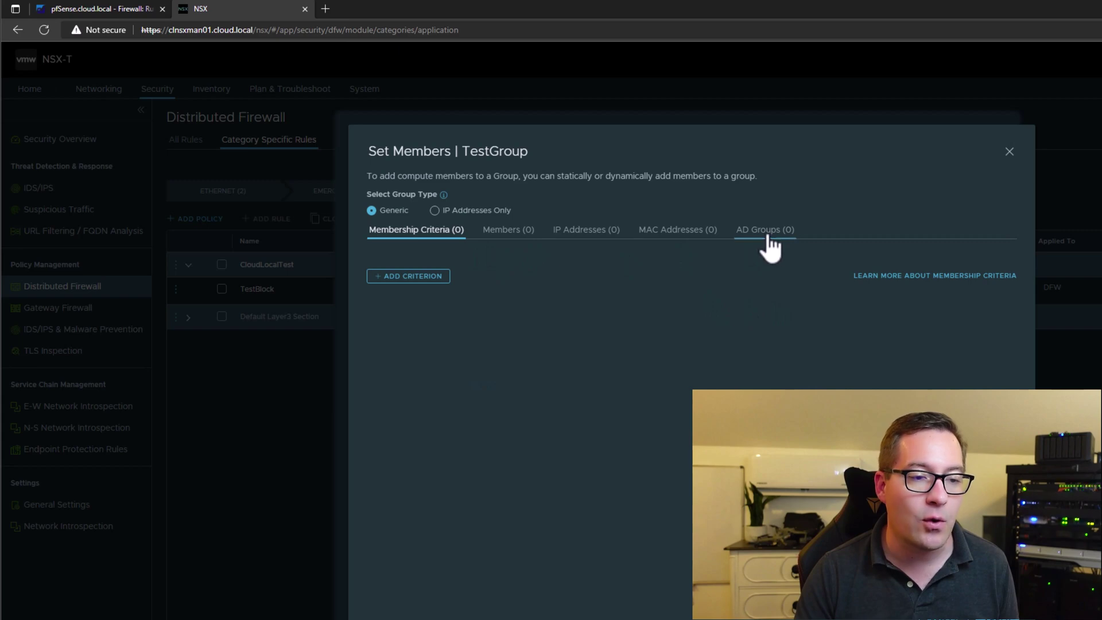
click(769, 235)
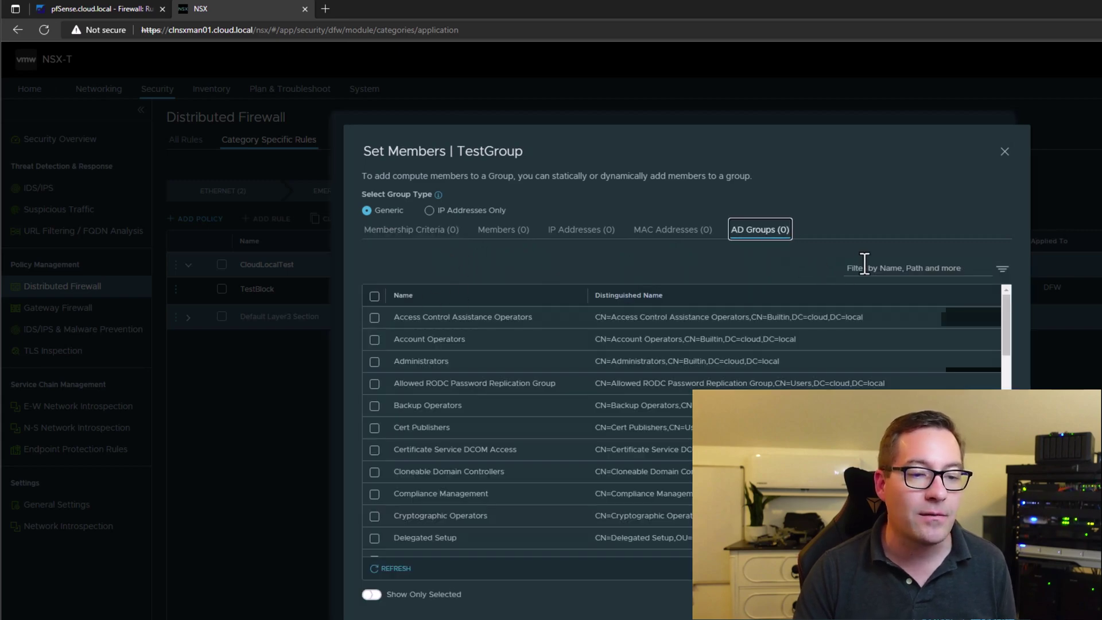
click(864, 268)
text(testgroup)
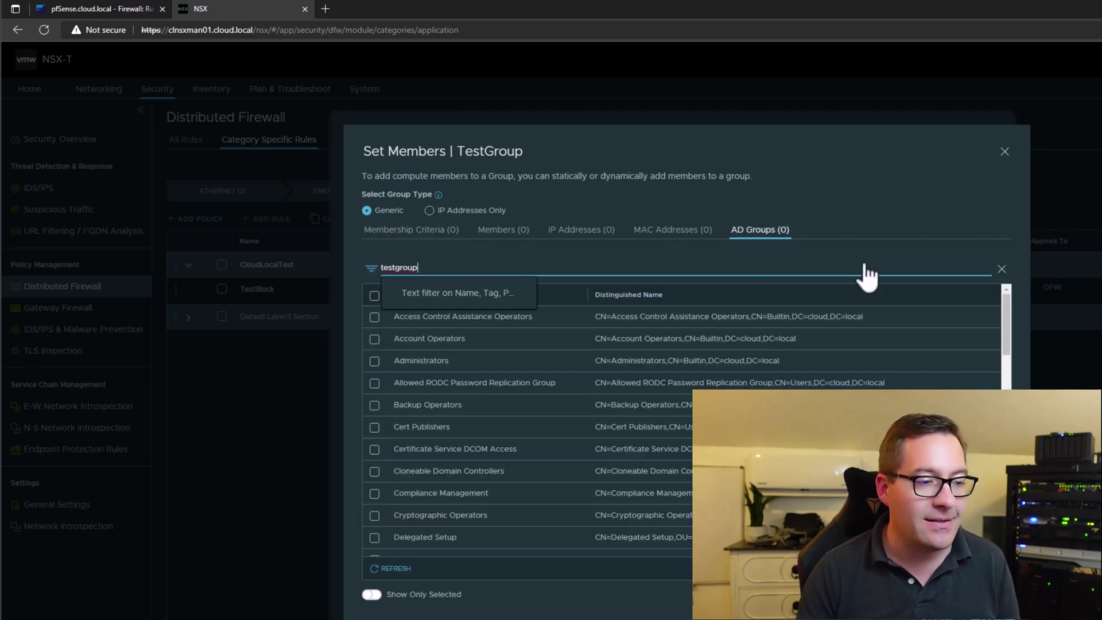
key(Return)
click(374, 318)
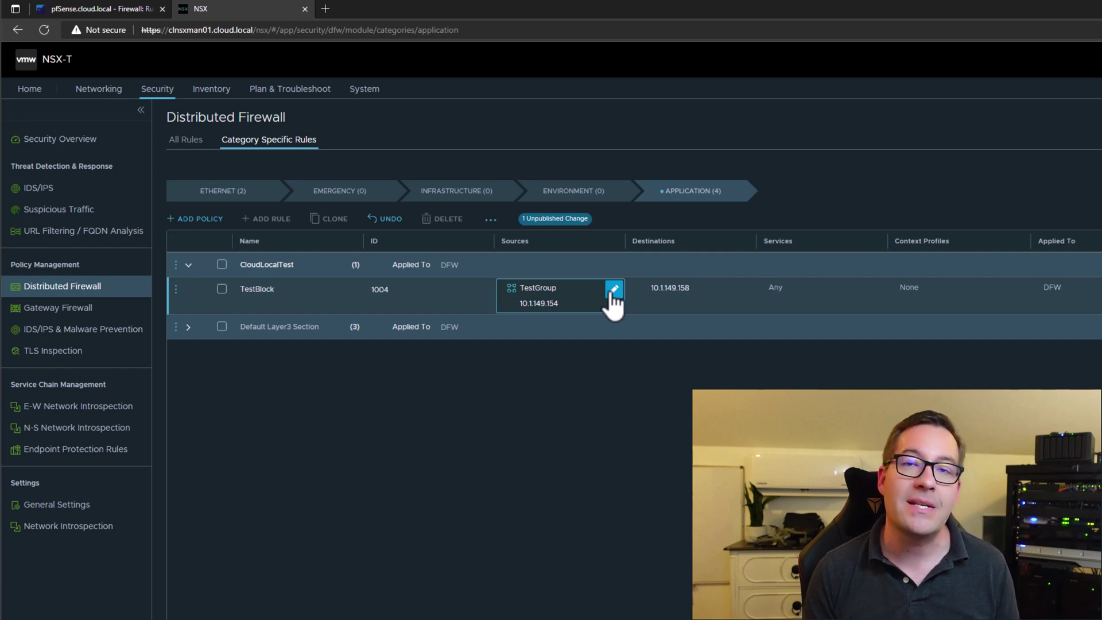
click(558, 293)
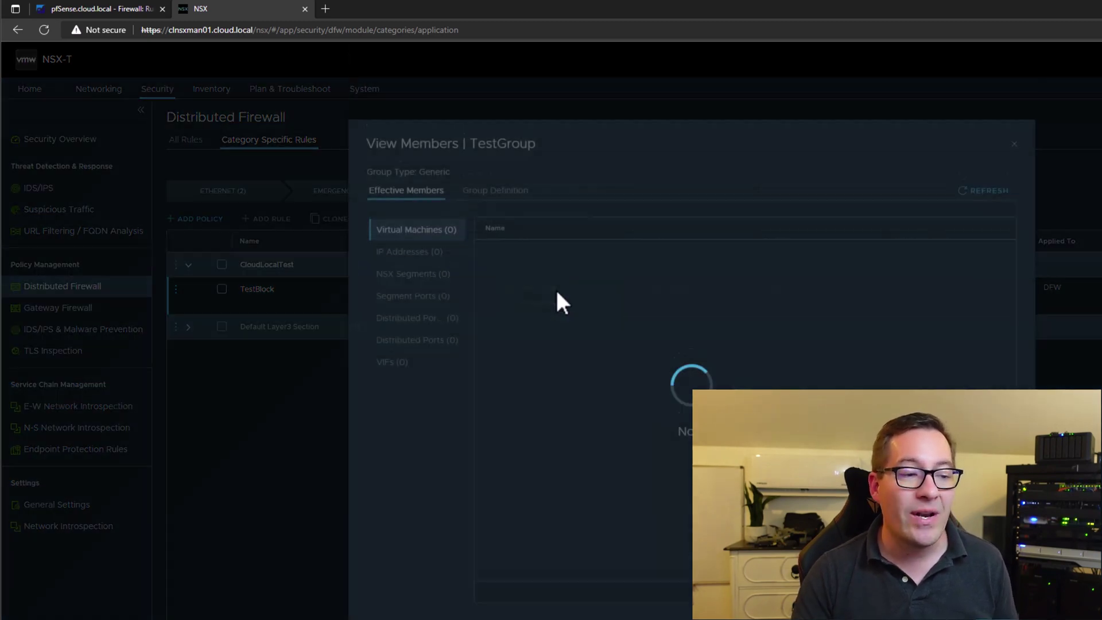
click(1014, 144)
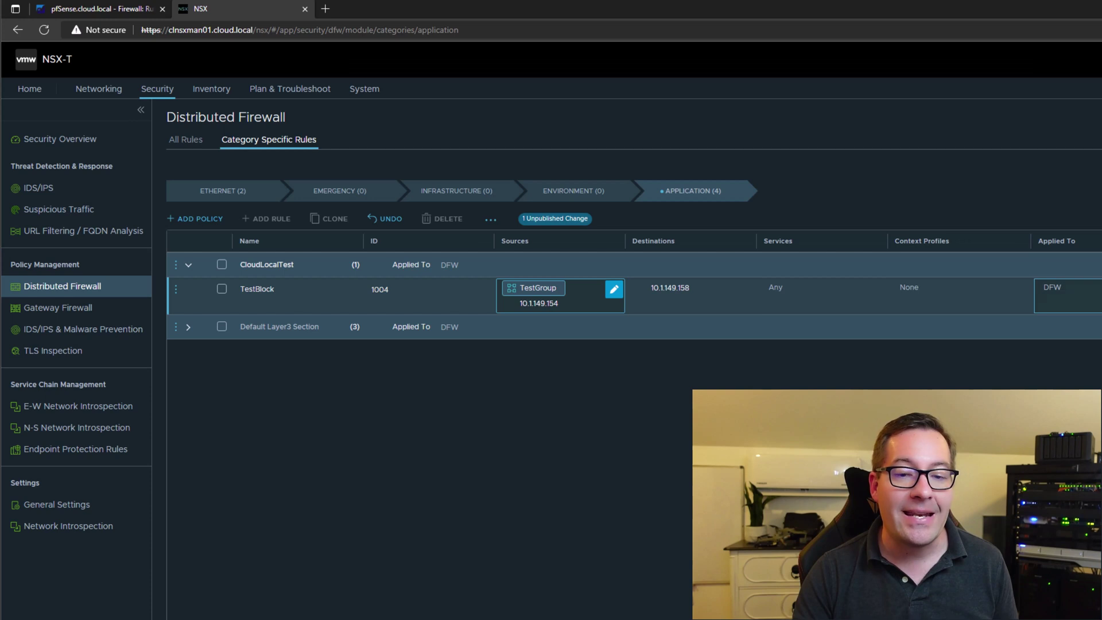